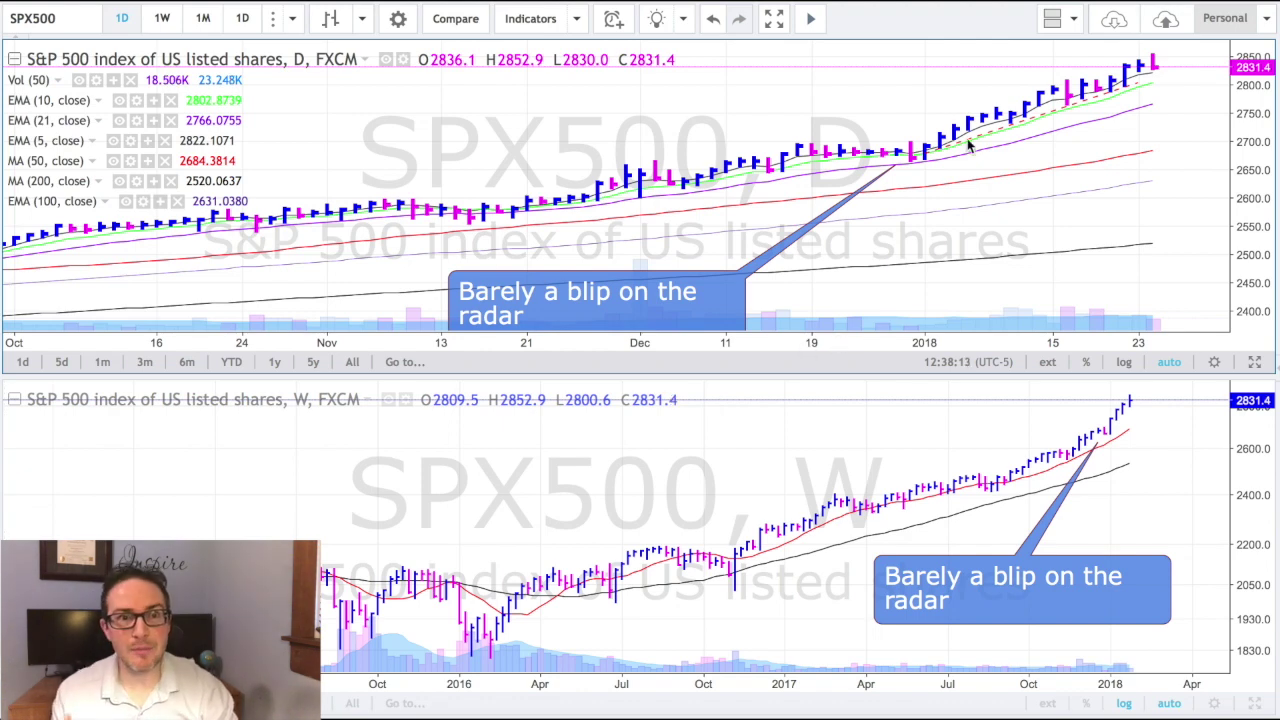
# - Try the single-chart and side-by-side two-chart layouts, and switch back to the two vertically stacked charts
pyautogui.click(1075, 20)
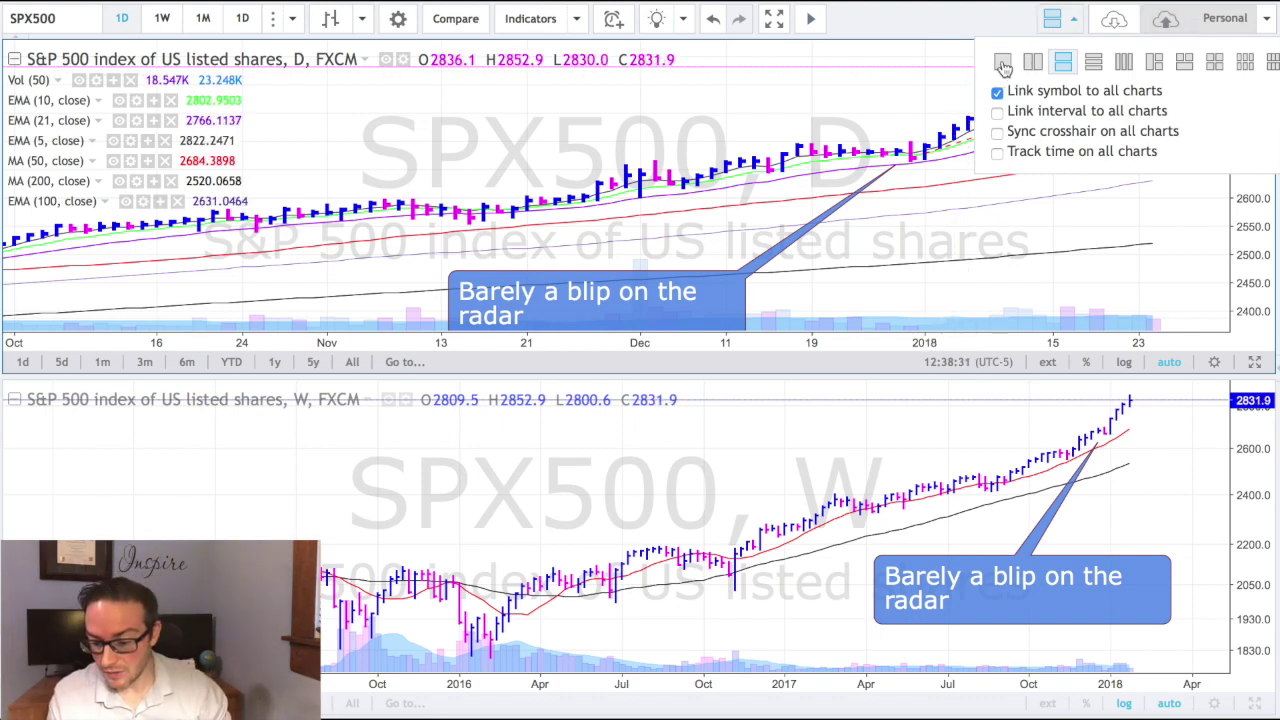
pyautogui.click(1002, 66)
pyautogui.click(1060, 18)
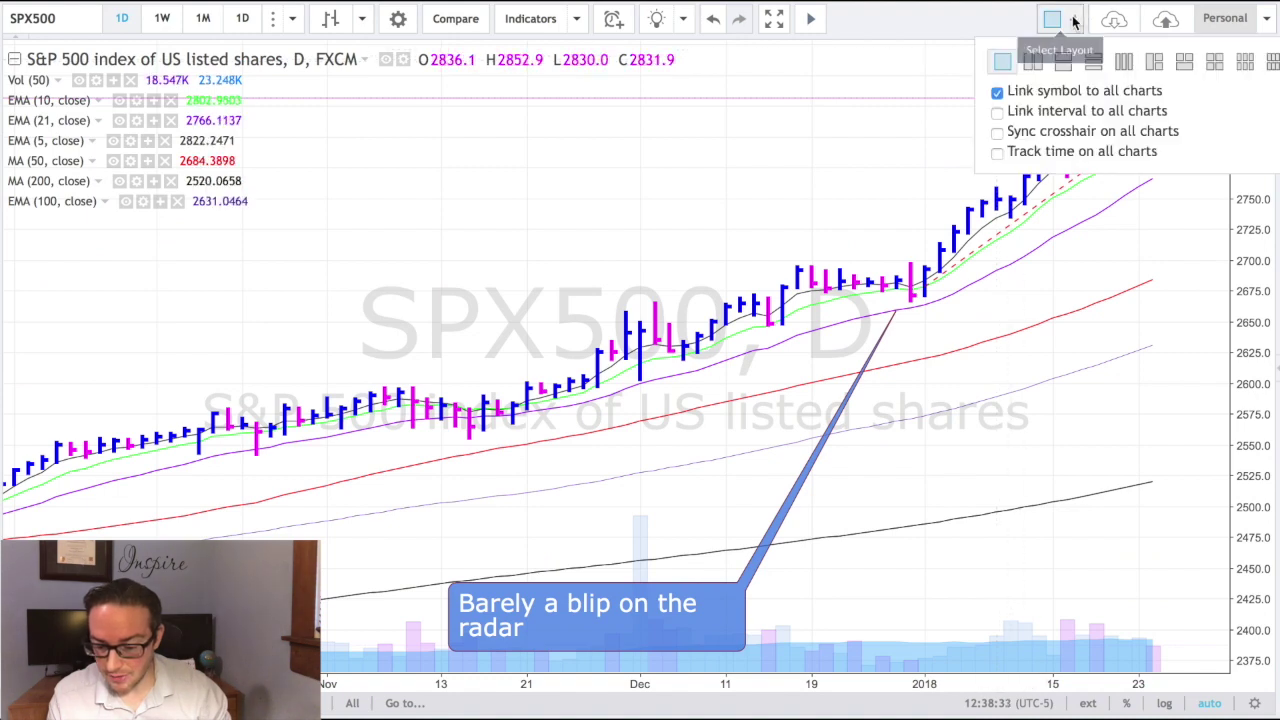
pyautogui.click(1033, 66)
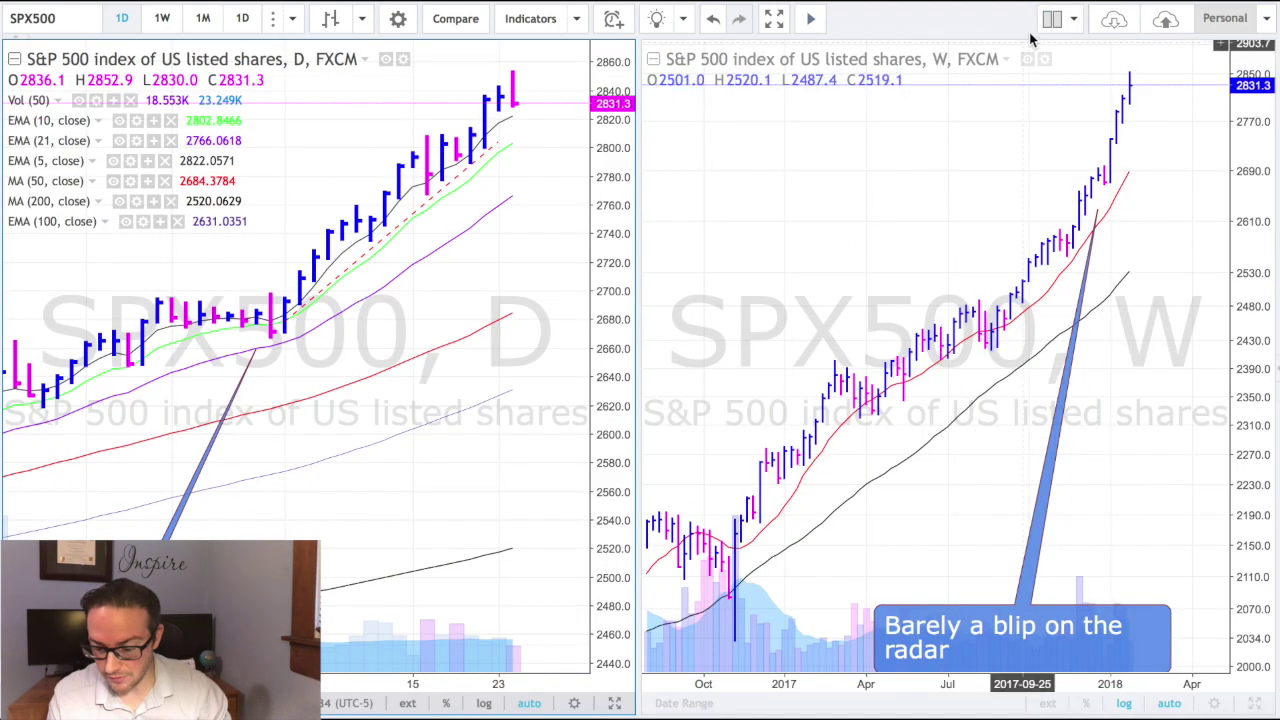
pyautogui.click(1070, 19)
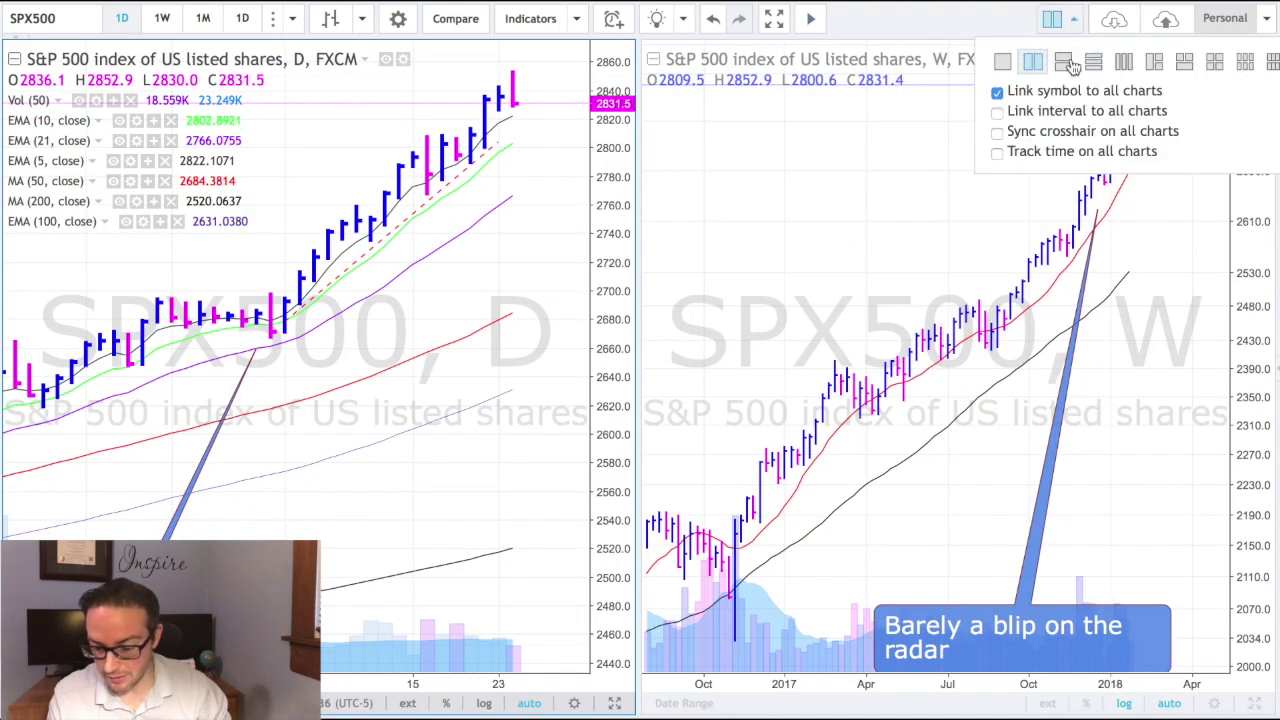
pyautogui.click(1063, 62)
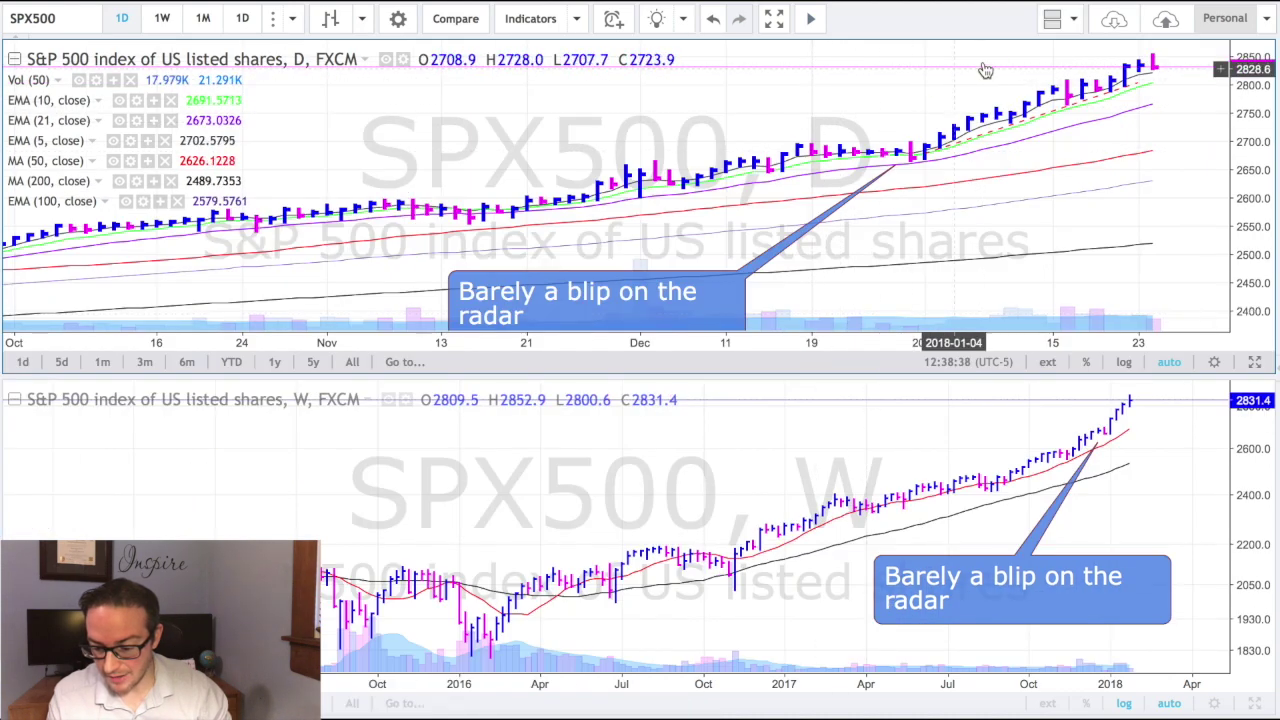
pyautogui.click(1074, 19)
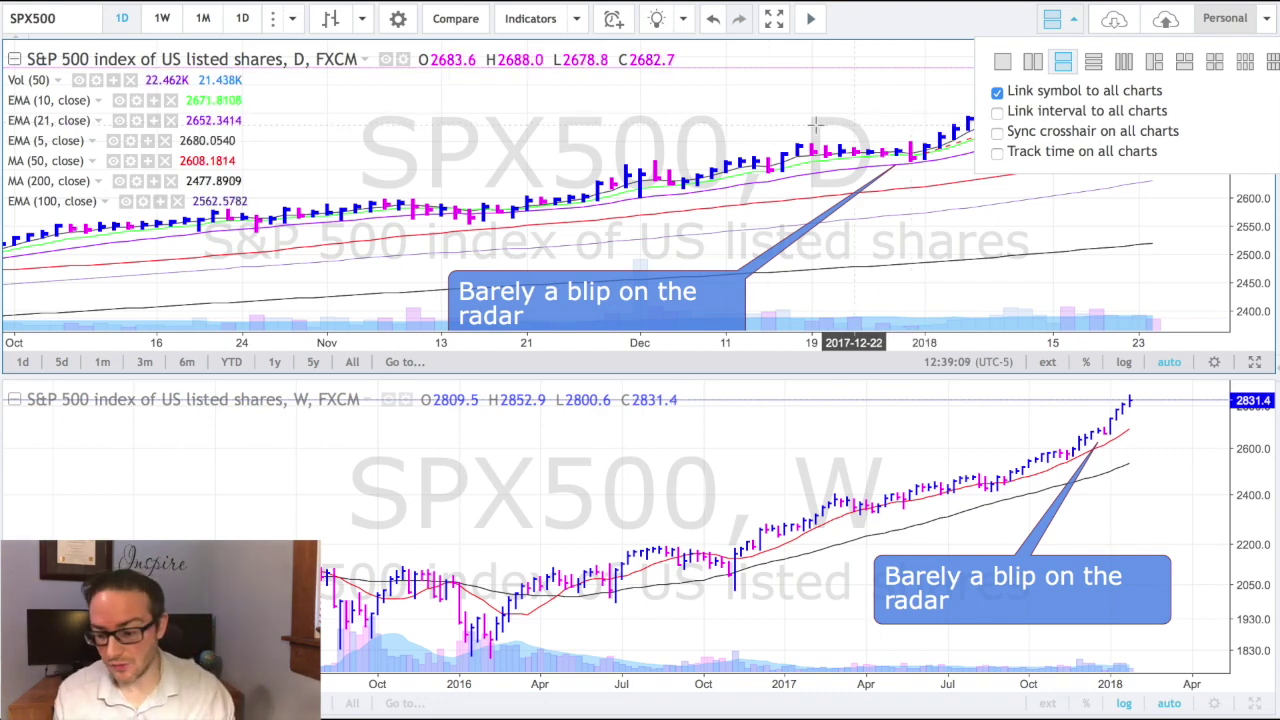
pyautogui.click(740, 116)
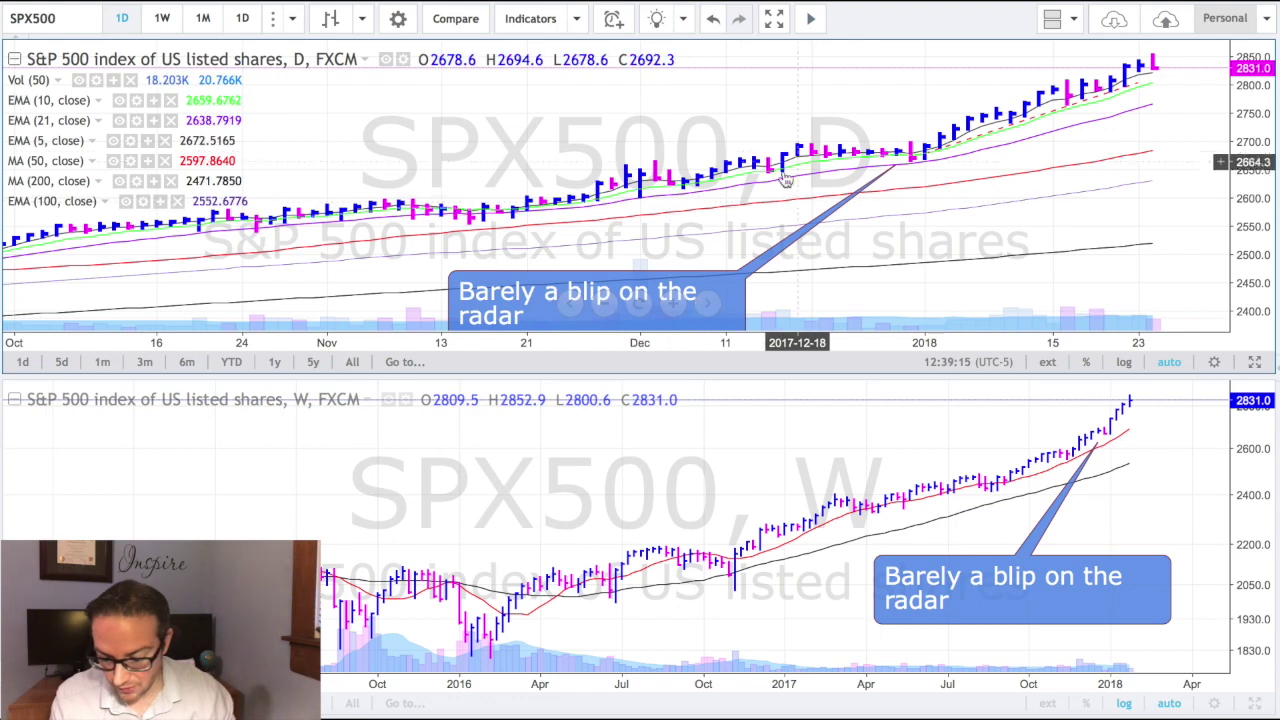
# - Find "moving" in the indicator library and add the built-in Moving Average to the daily SPX500 chart
pyautogui.click(537, 20)
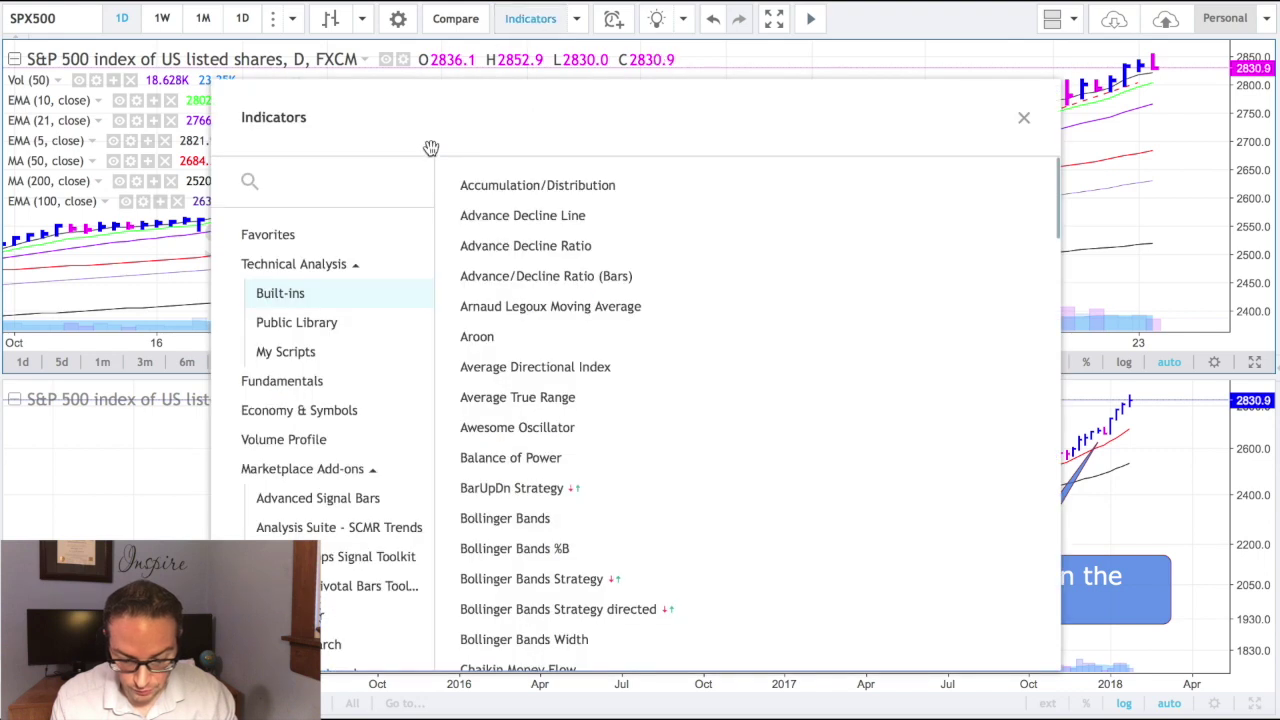
pyautogui.write('mo')
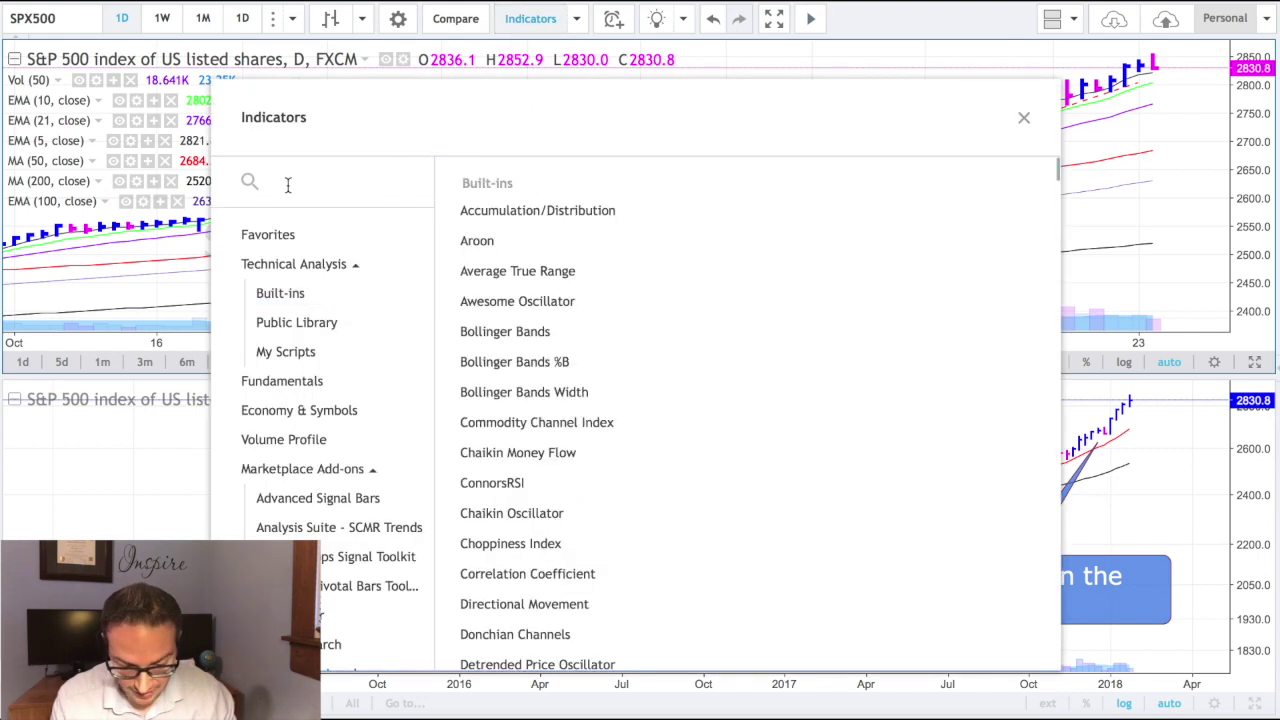
pyautogui.write('ving')
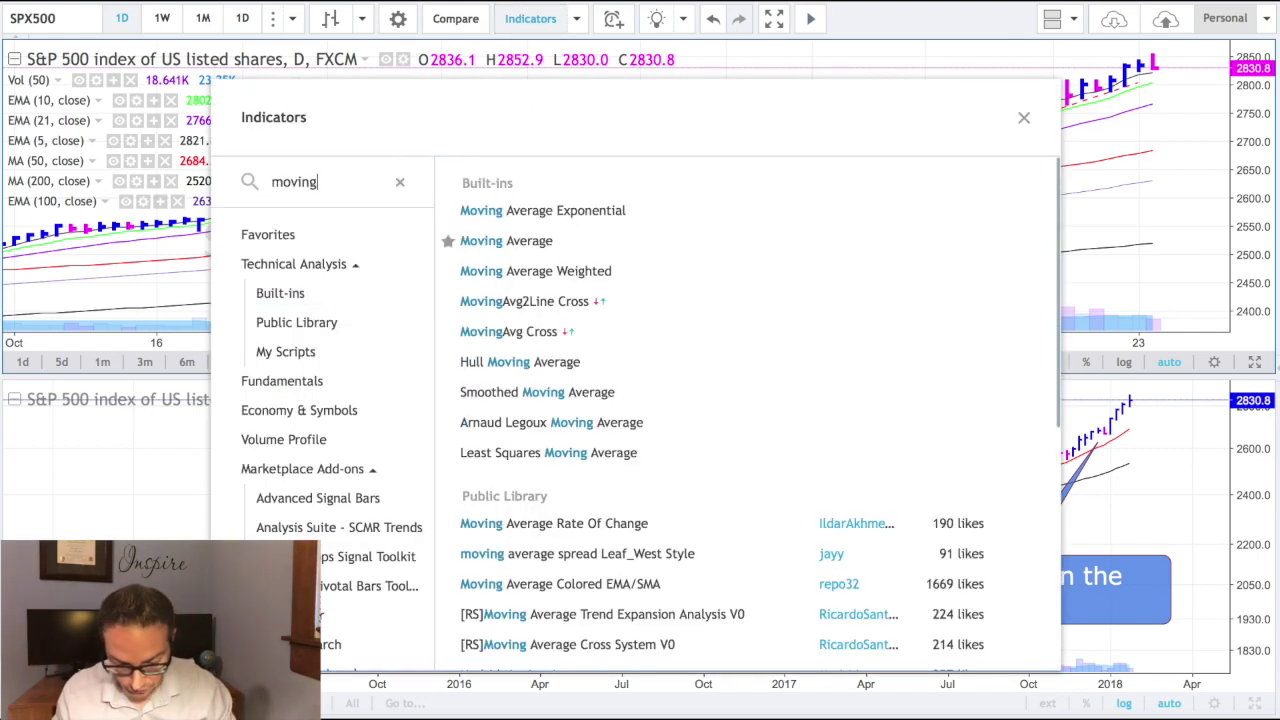
pyautogui.click(470, 245)
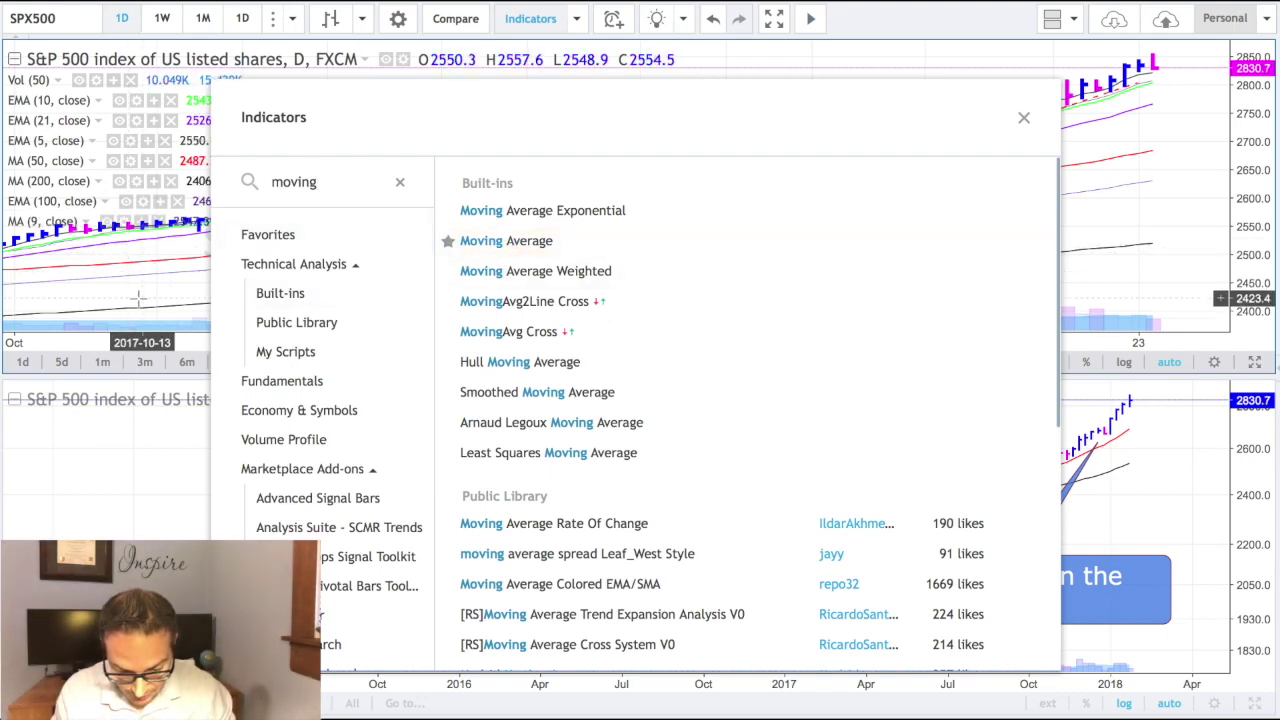
pyautogui.press('Escape')
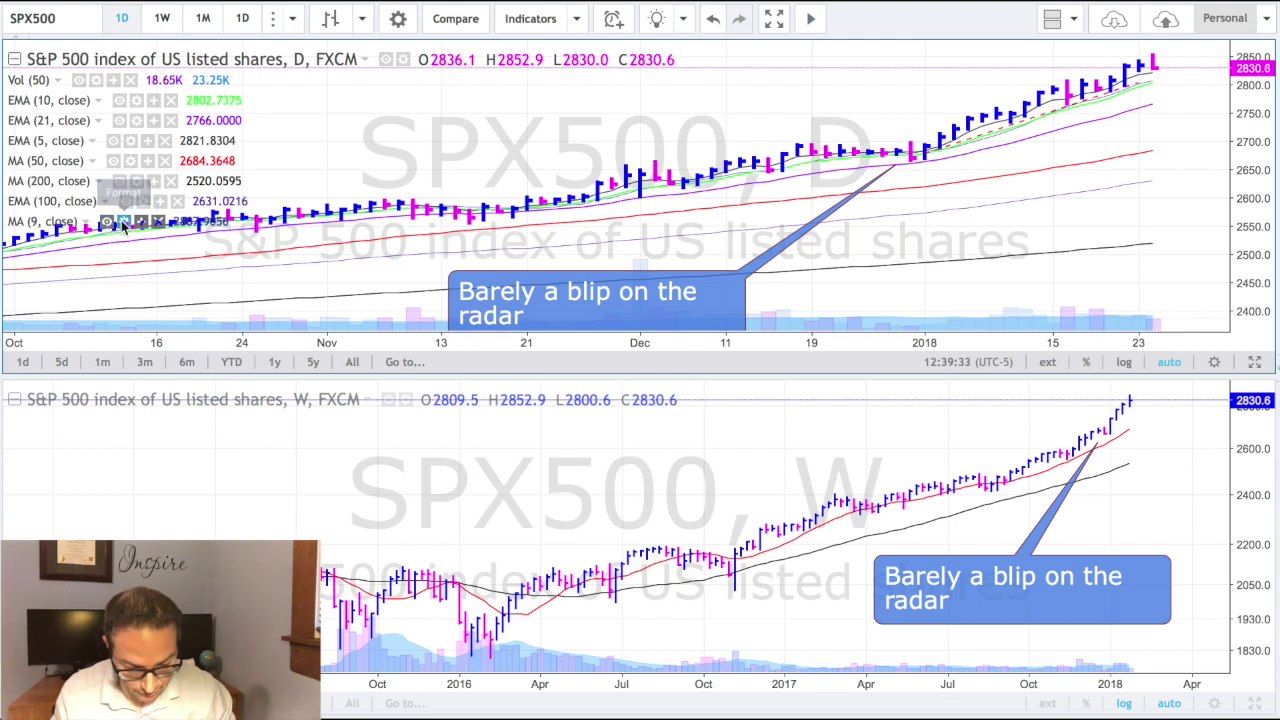
# - Examine the length and style settings of the new 9-period moving average without applying any change
pyautogui.click(122, 222)
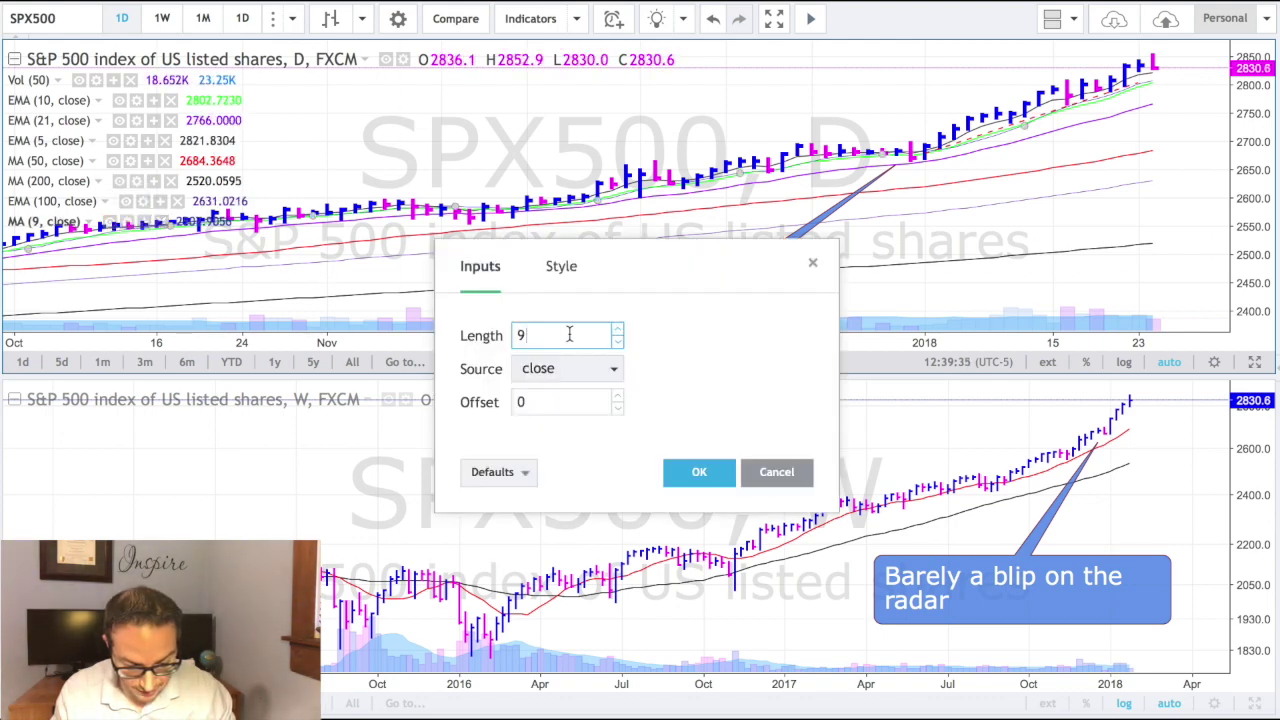
pyautogui.press('BackSpace')
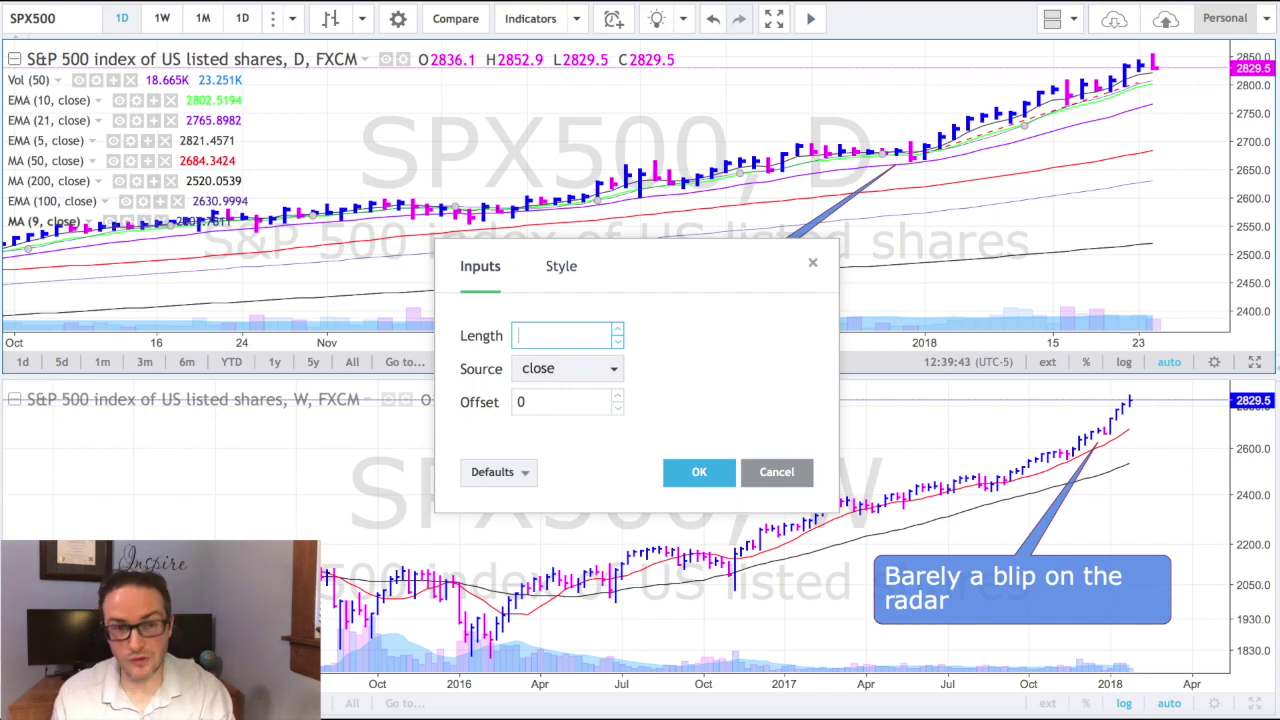
pyautogui.click(565, 270)
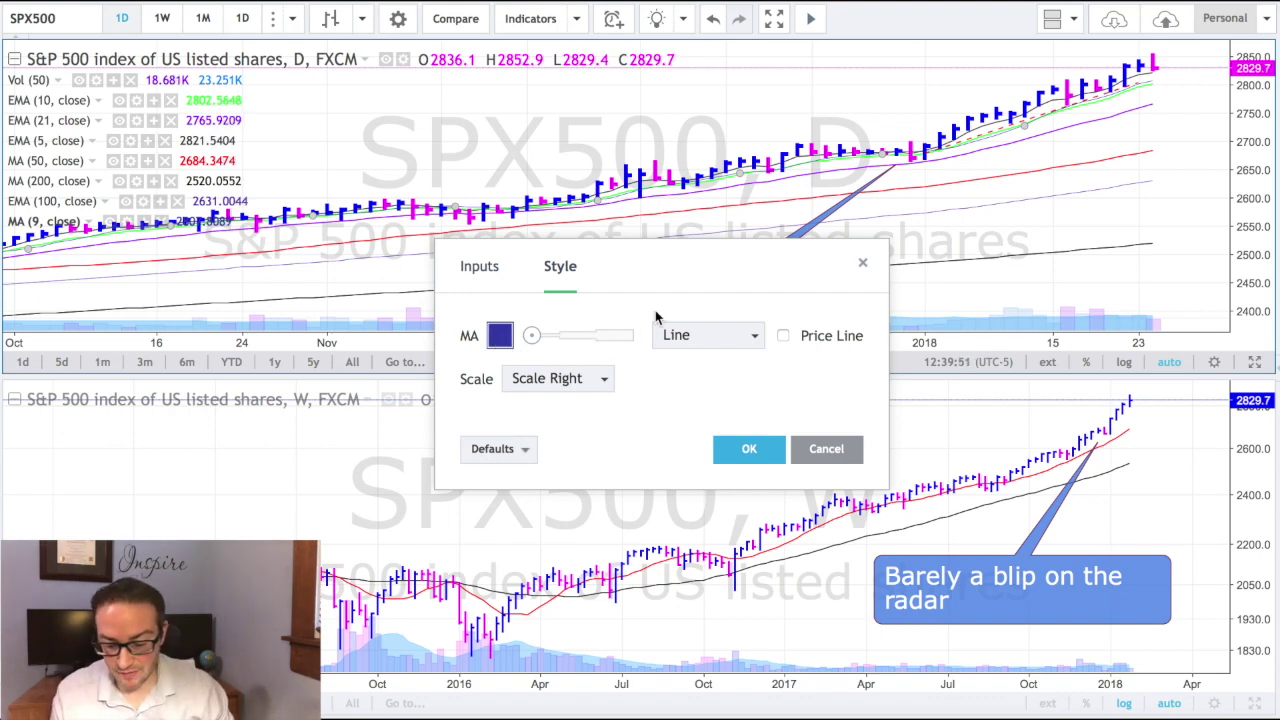
pyautogui.click(862, 263)
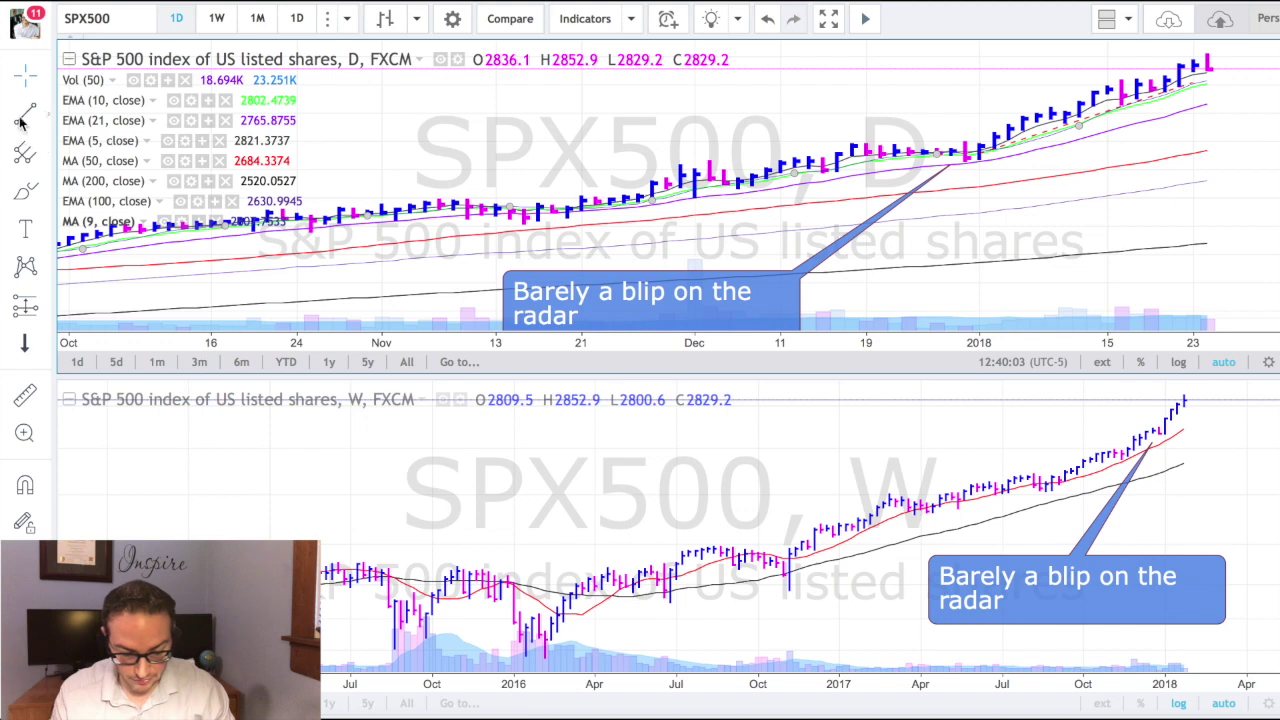
# - Draw a nearly horizontal trend line on the daily chart at about 2703, from 2017-12-15 to 2018-01-15
pyautogui.click(23, 115)
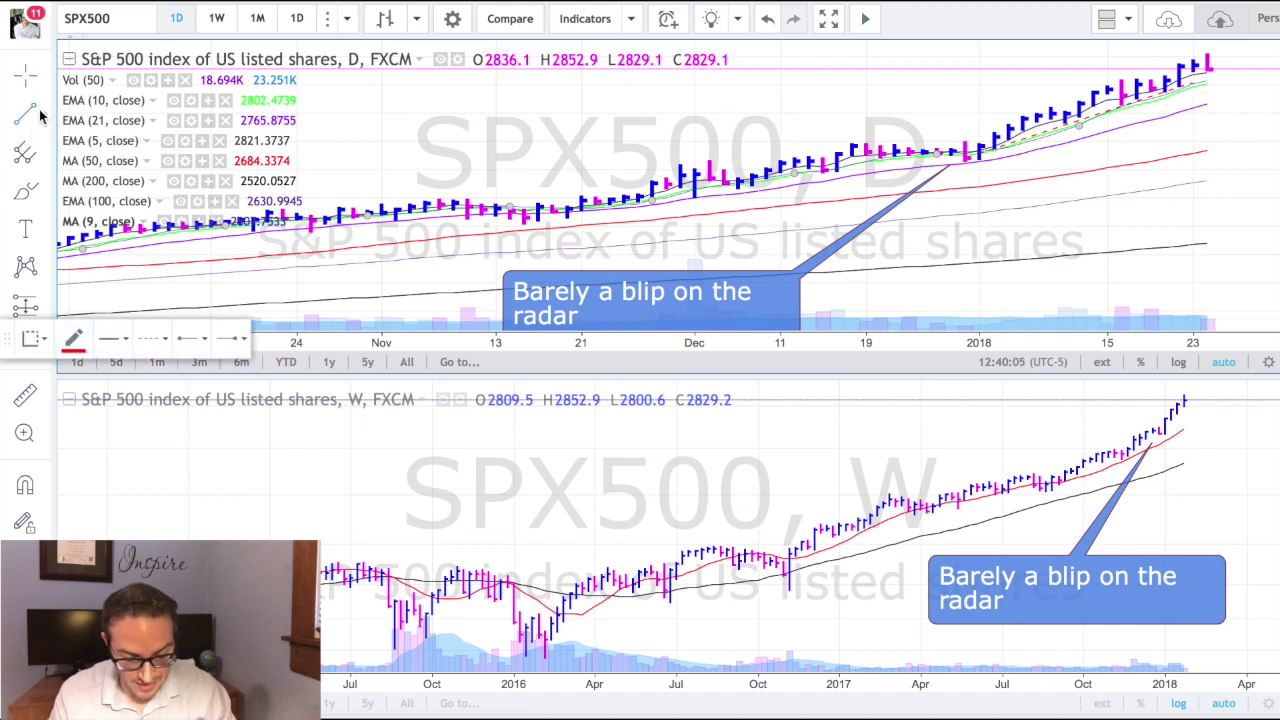
pyautogui.click(44, 118)
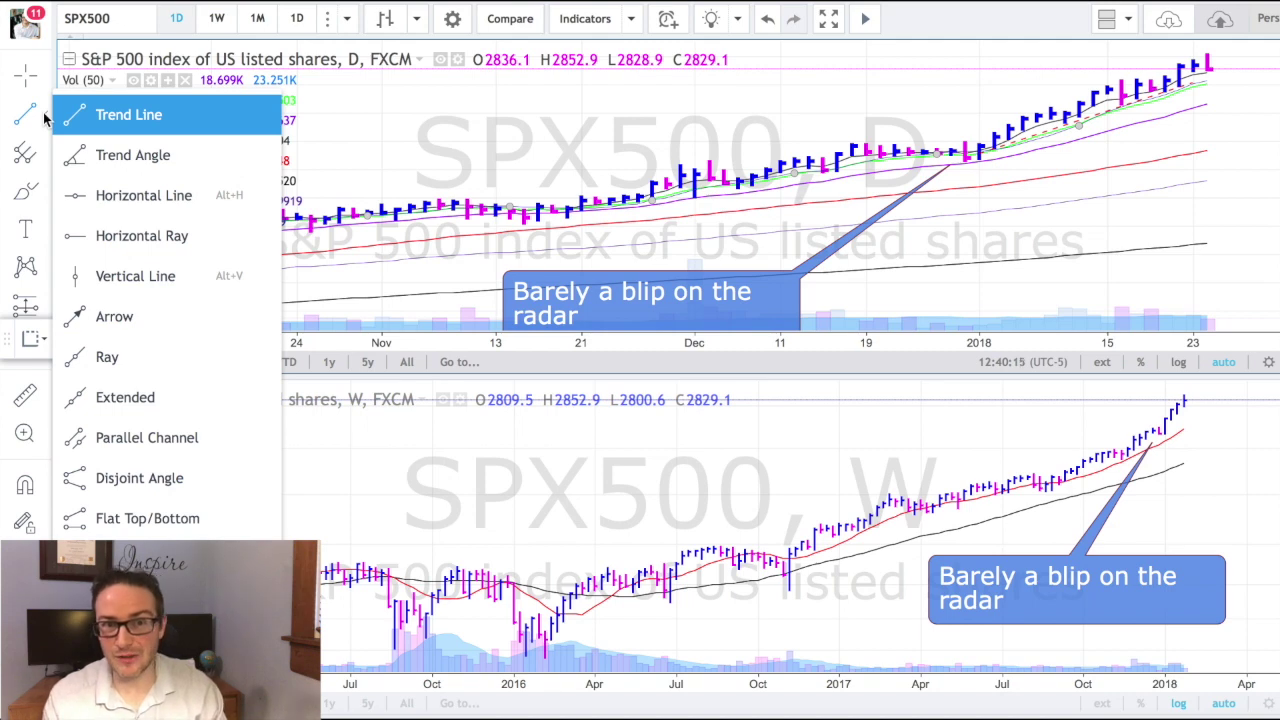
pyautogui.click(70, 121)
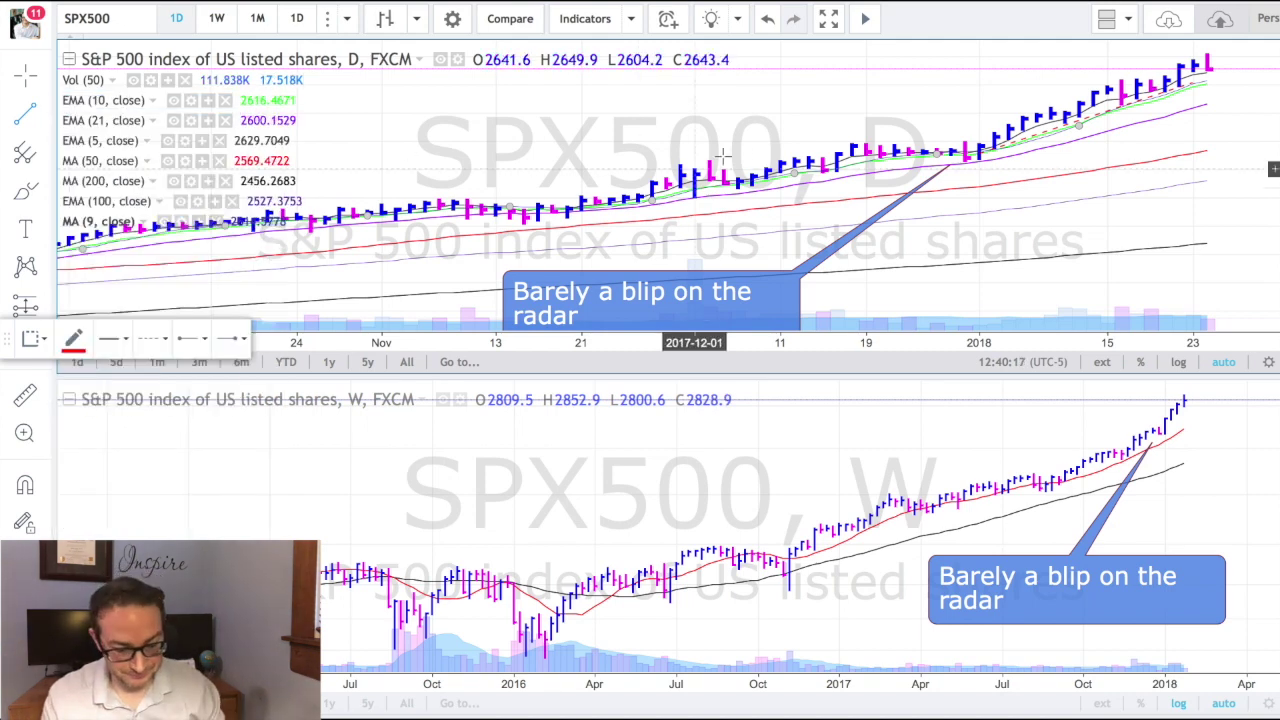
pyautogui.click(835, 140)
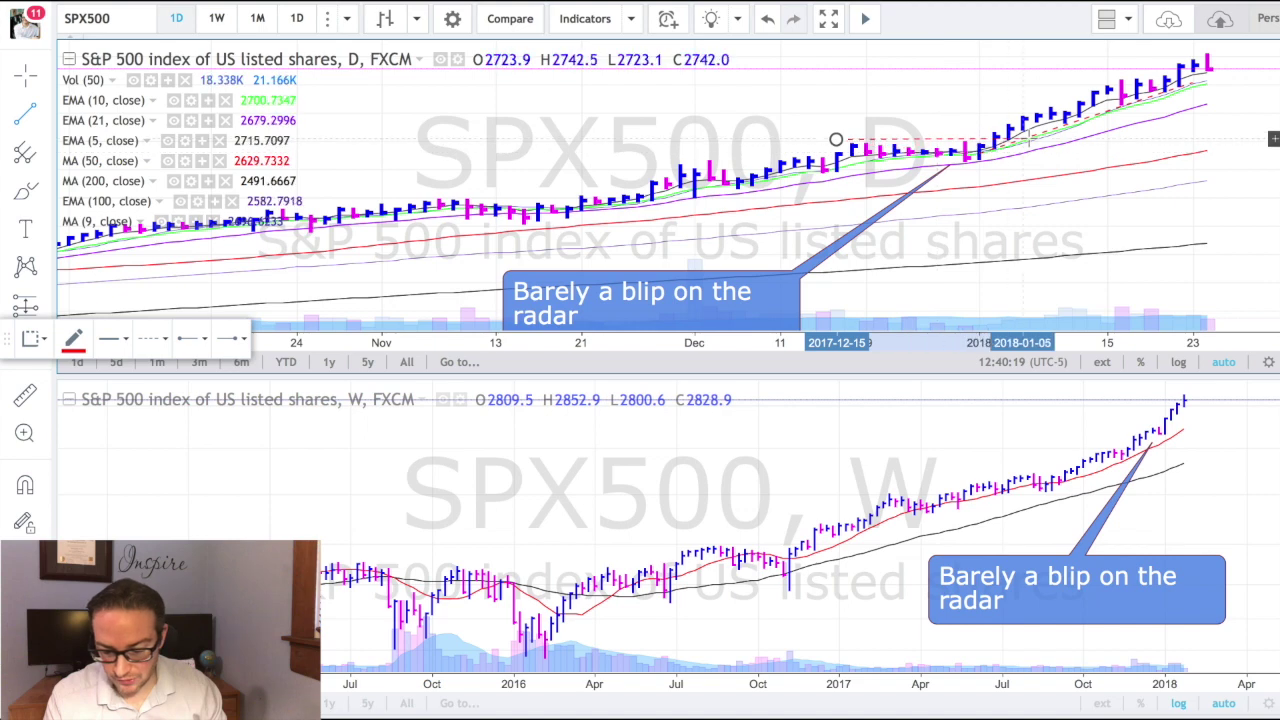
pyautogui.click(1106, 140)
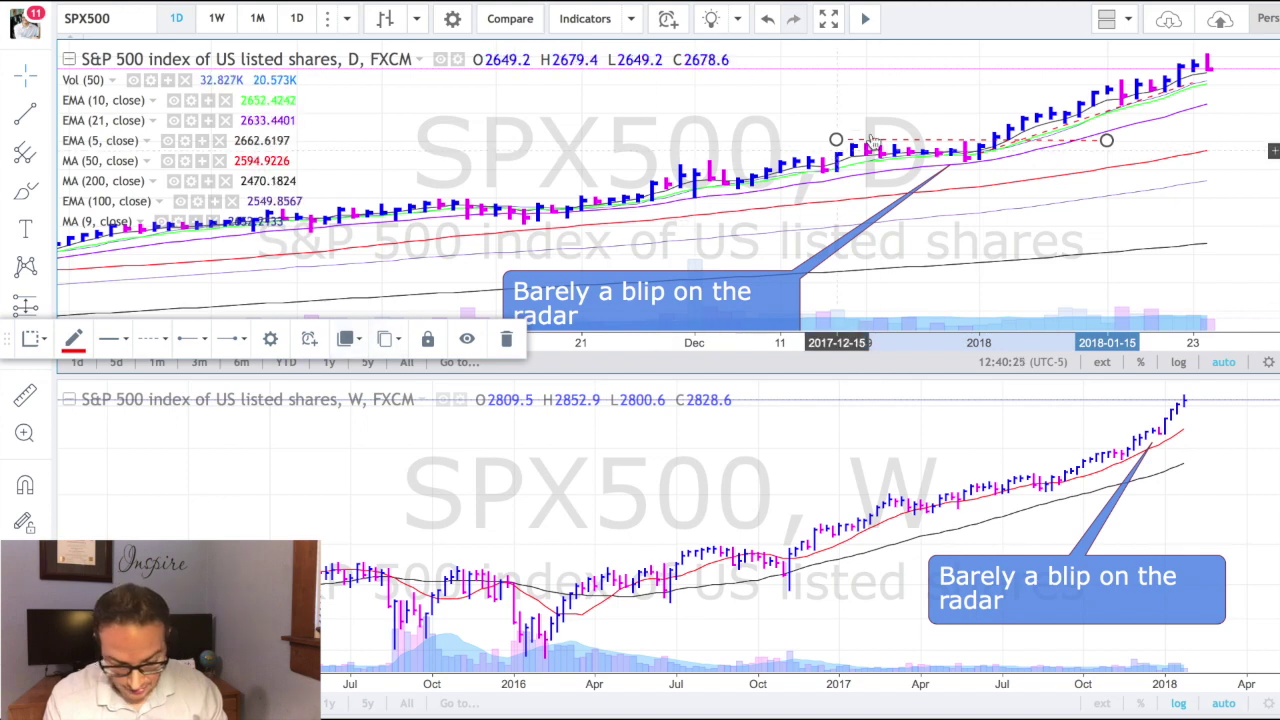
# - Try a blue, maximum-thickness, dotted style on the trend line, close its settings without applying and delete the line
pyautogui.doubleClick(887, 148)
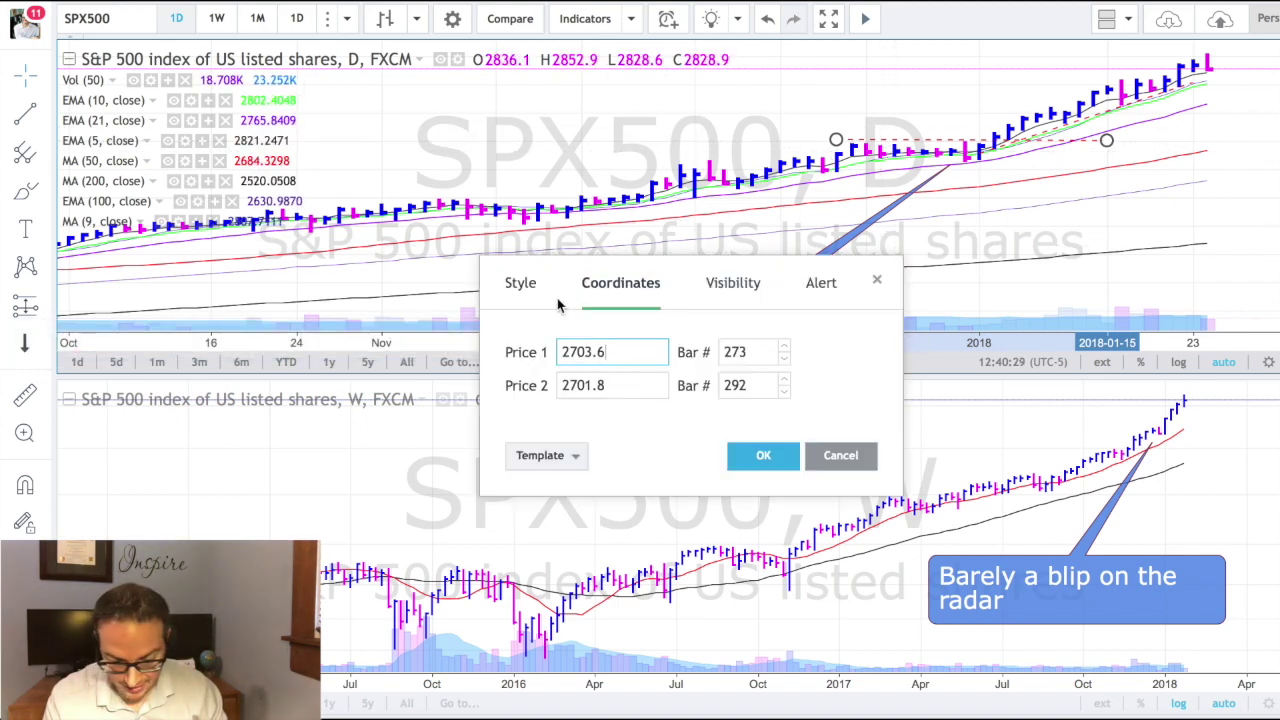
pyautogui.click(523, 286)
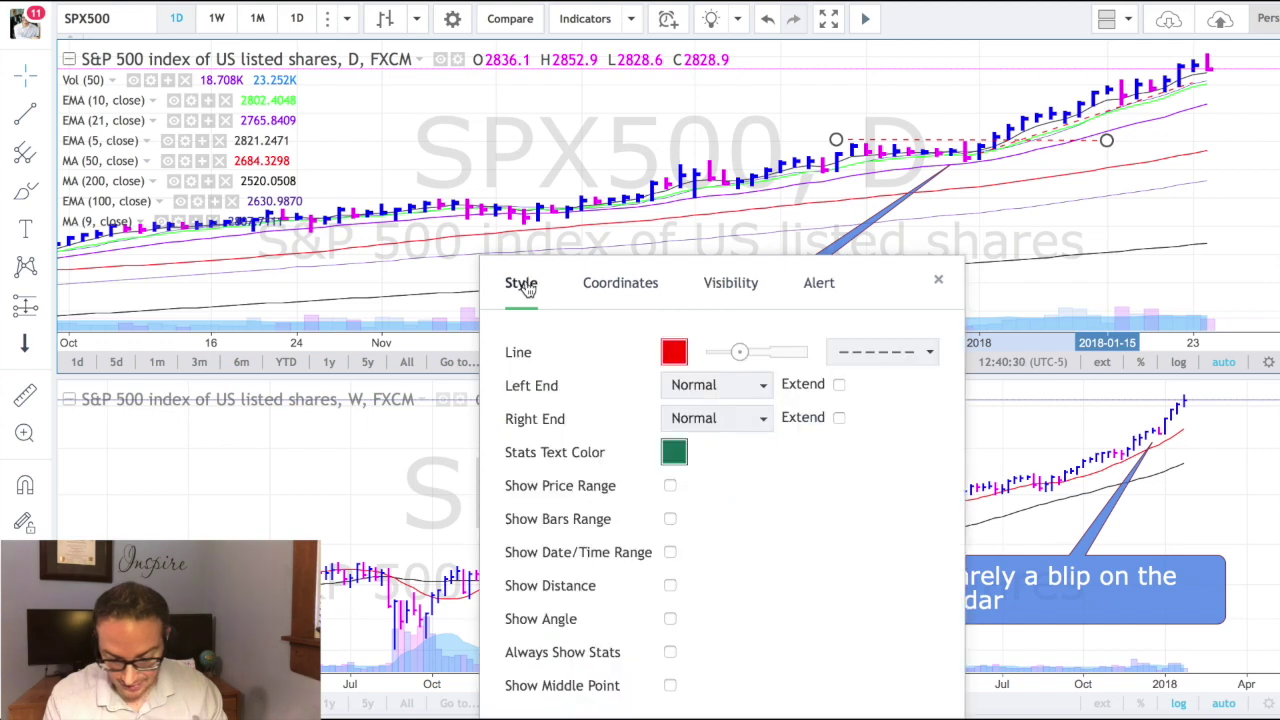
pyautogui.click(672, 353)
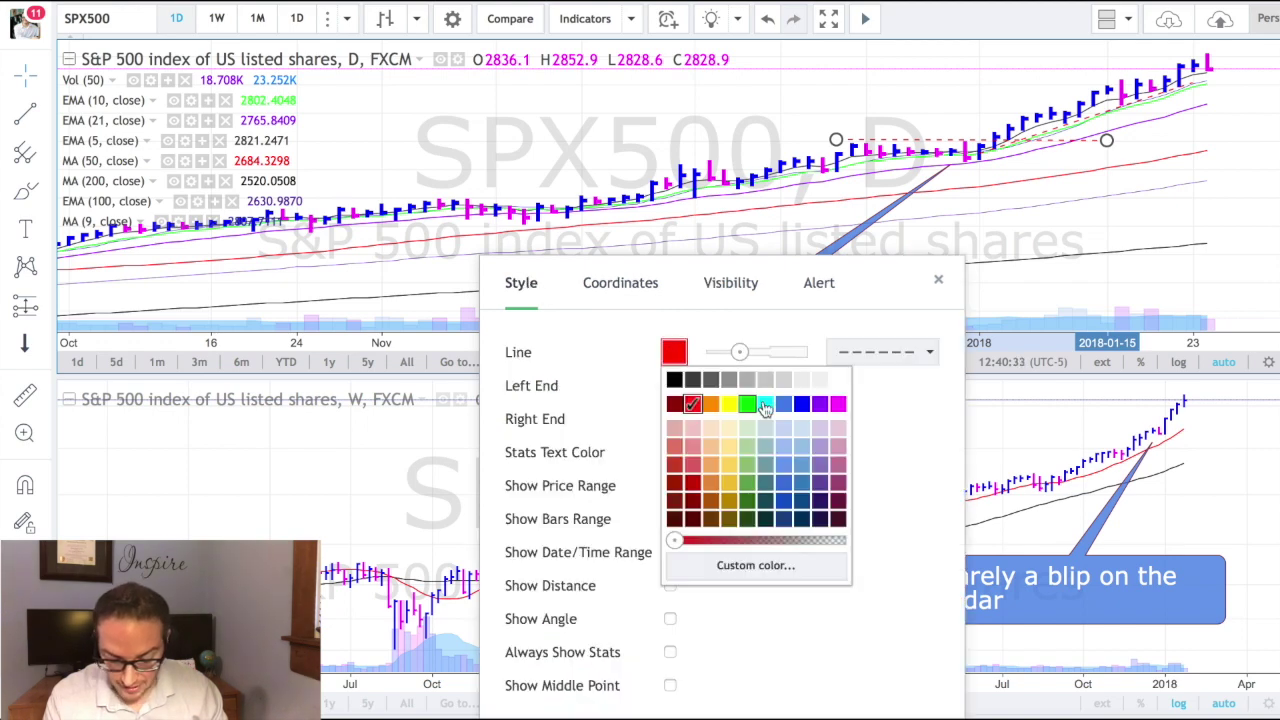
pyautogui.click(806, 412)
pyautogui.click(789, 360)
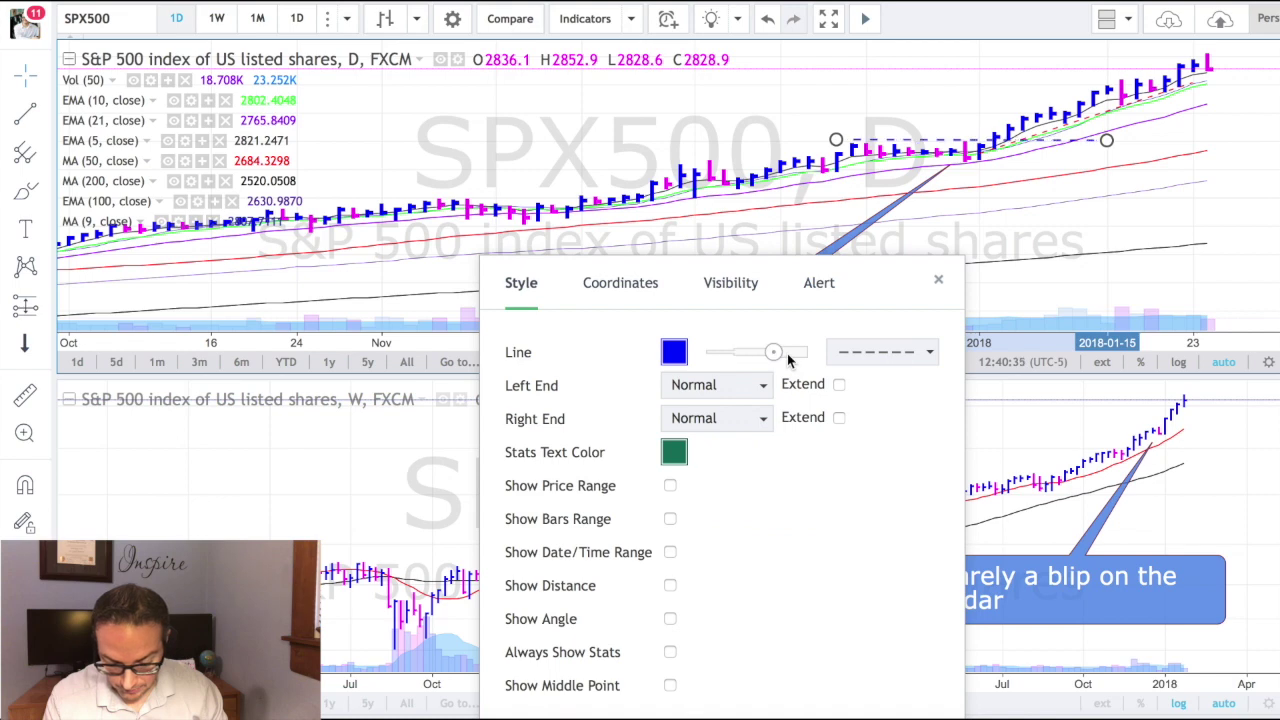
pyautogui.click(808, 356)
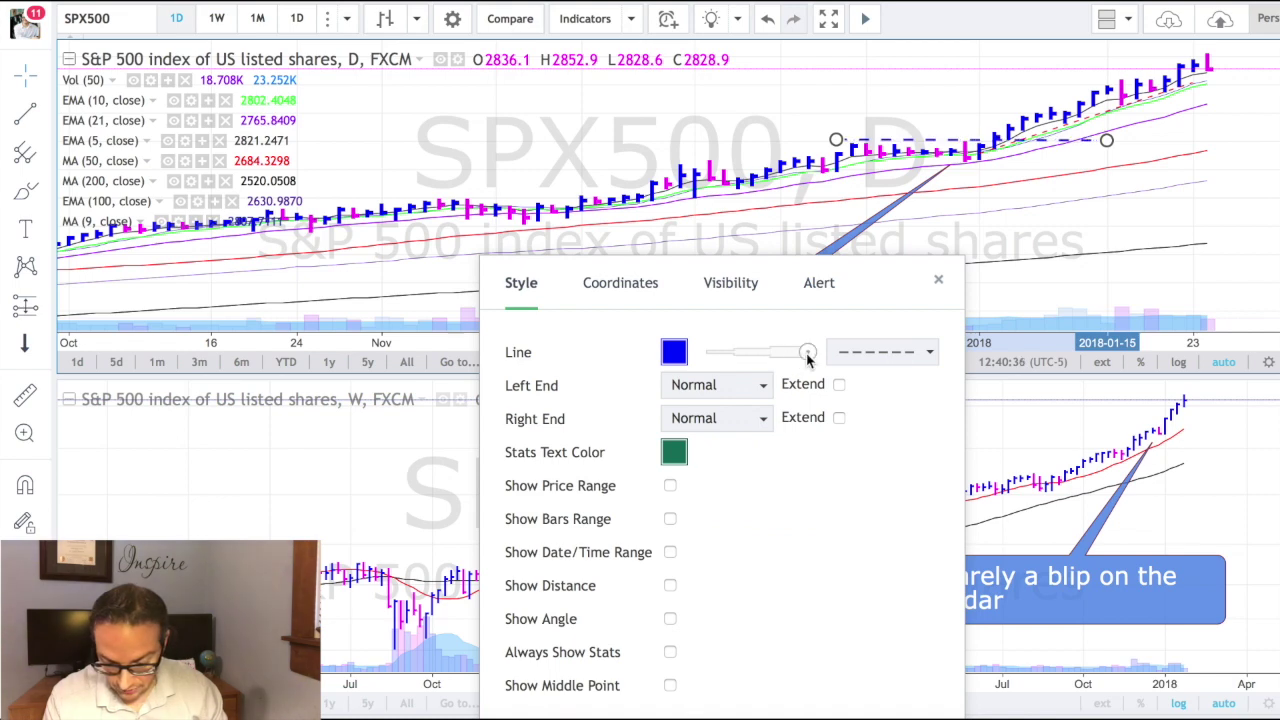
pyautogui.click(928, 354)
pyautogui.click(912, 410)
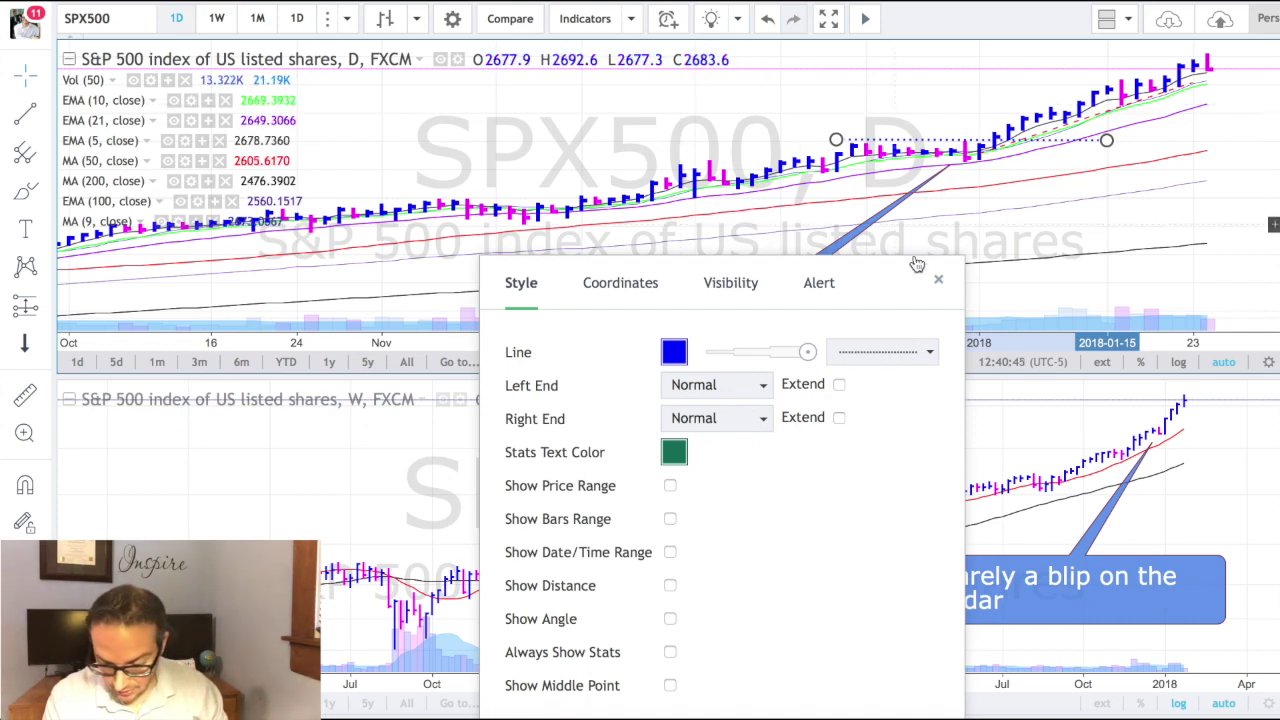
pyautogui.click(940, 285)
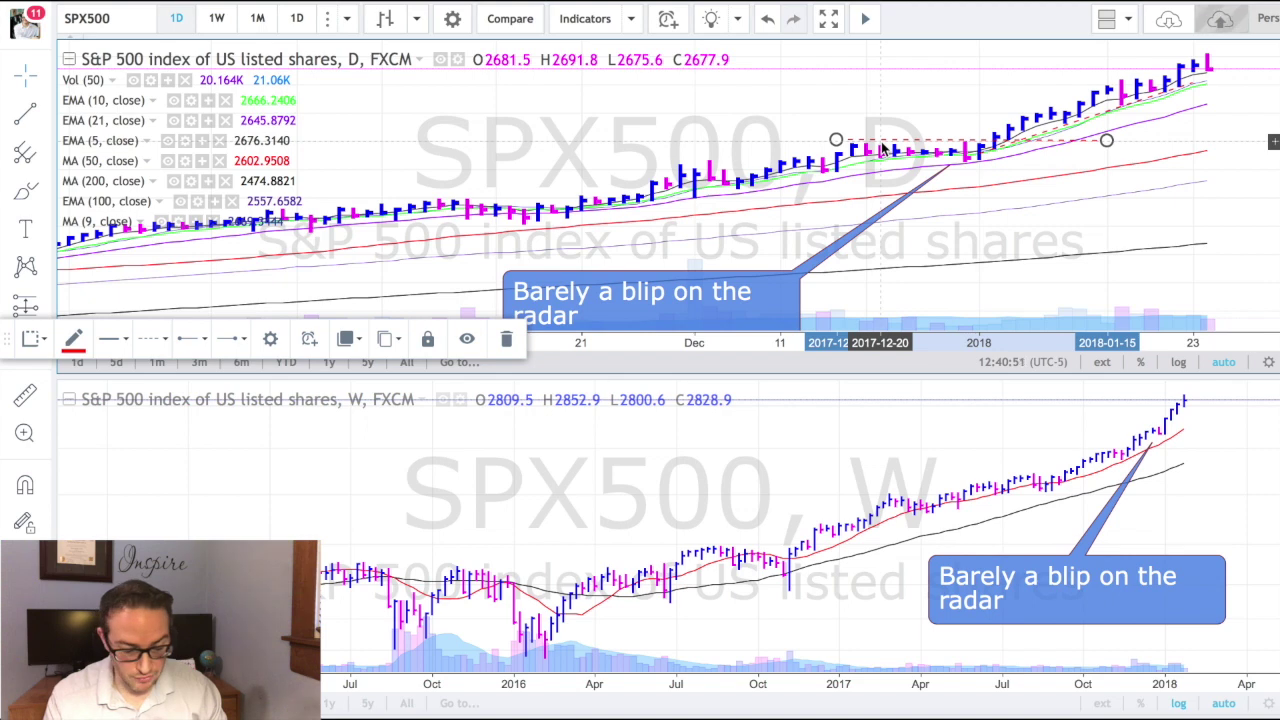
pyautogui.click(506, 338)
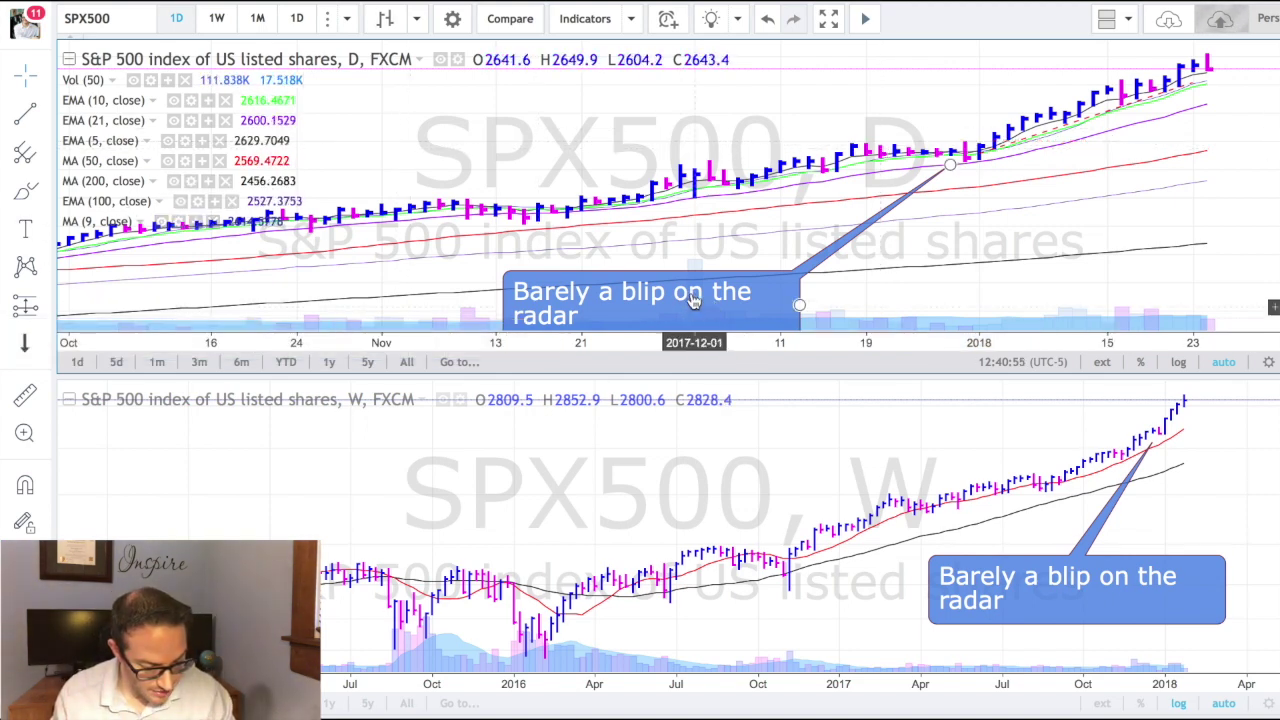
pyautogui.click(46, 232)
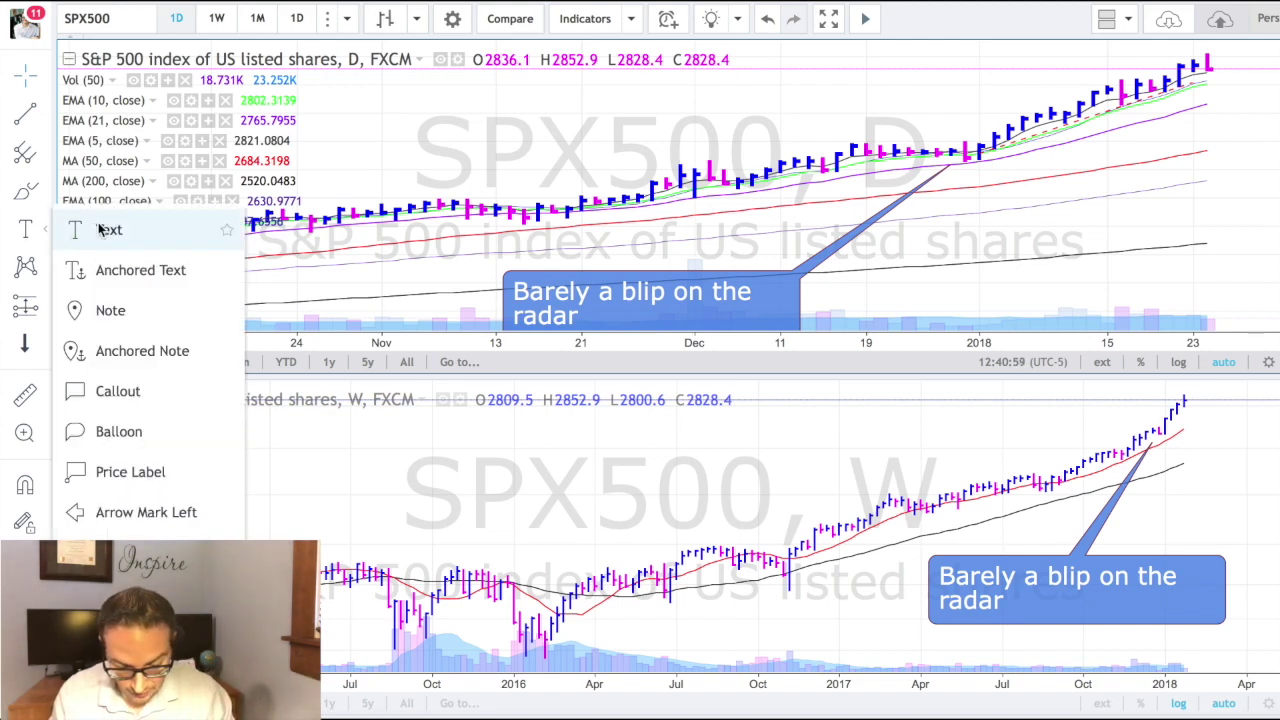
# - Change the charts' symbol to BB
pyautogui.click(116, 20)
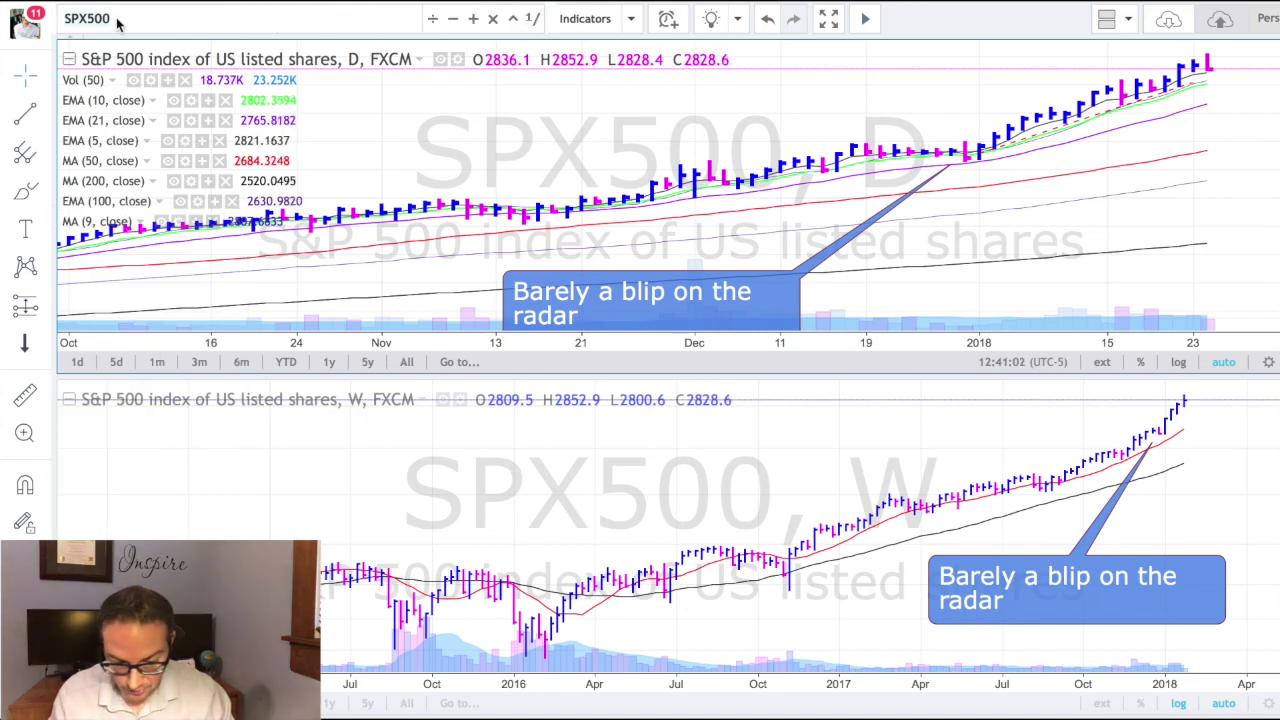
pyautogui.write('BB')
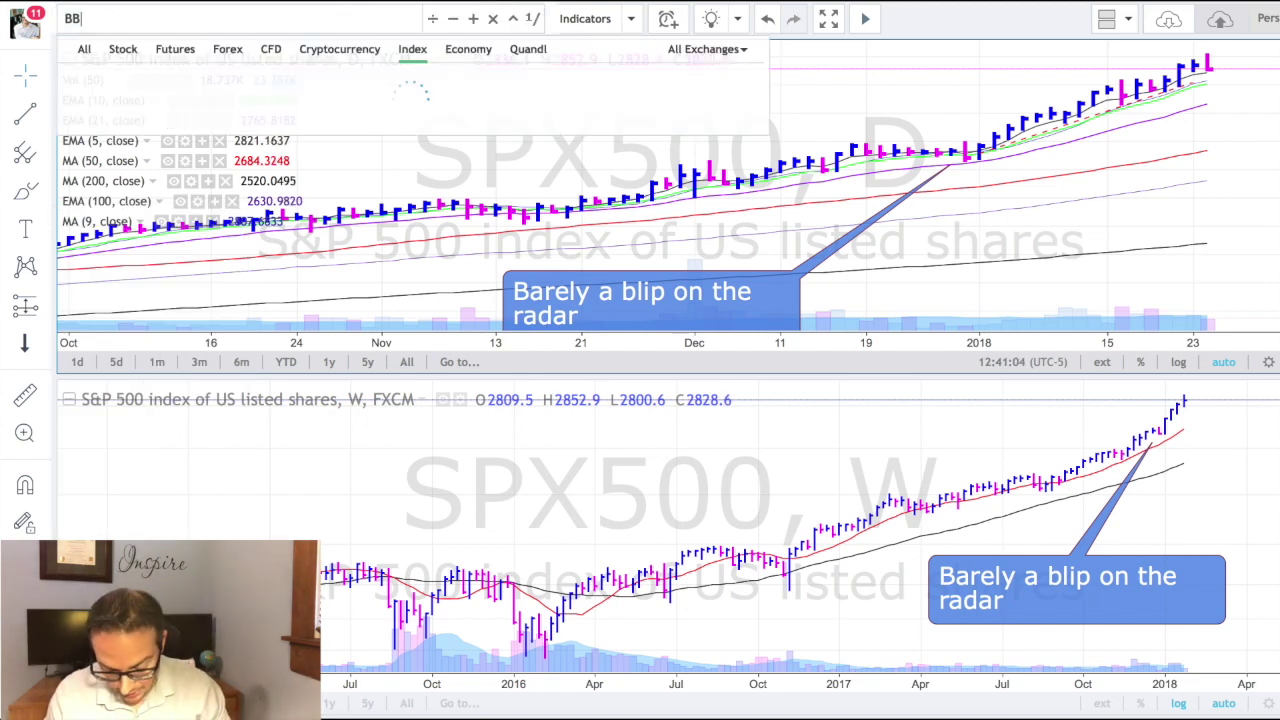
pyautogui.press('Return')
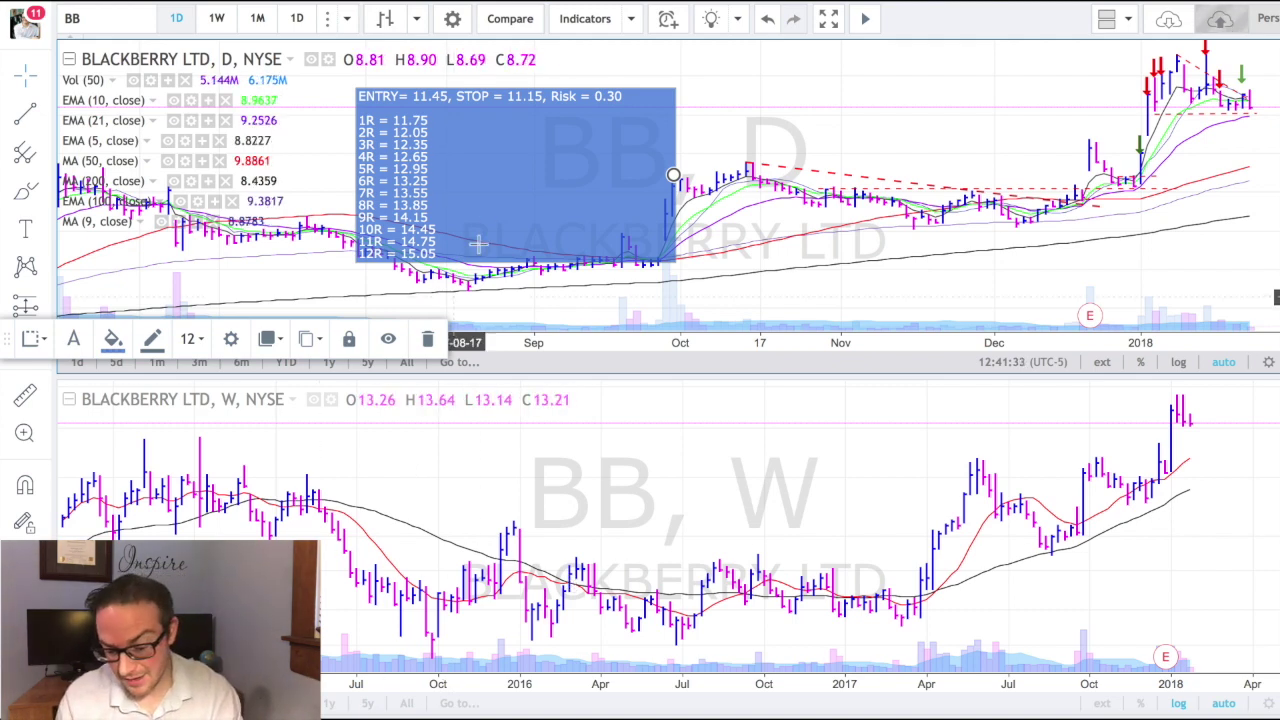
# - Move the text note with the entry, stop and R targets so that it starts at 2017-08-29 on the daily chart
pyautogui.moveTo(524, 178); pyautogui.dragTo(677, 164)
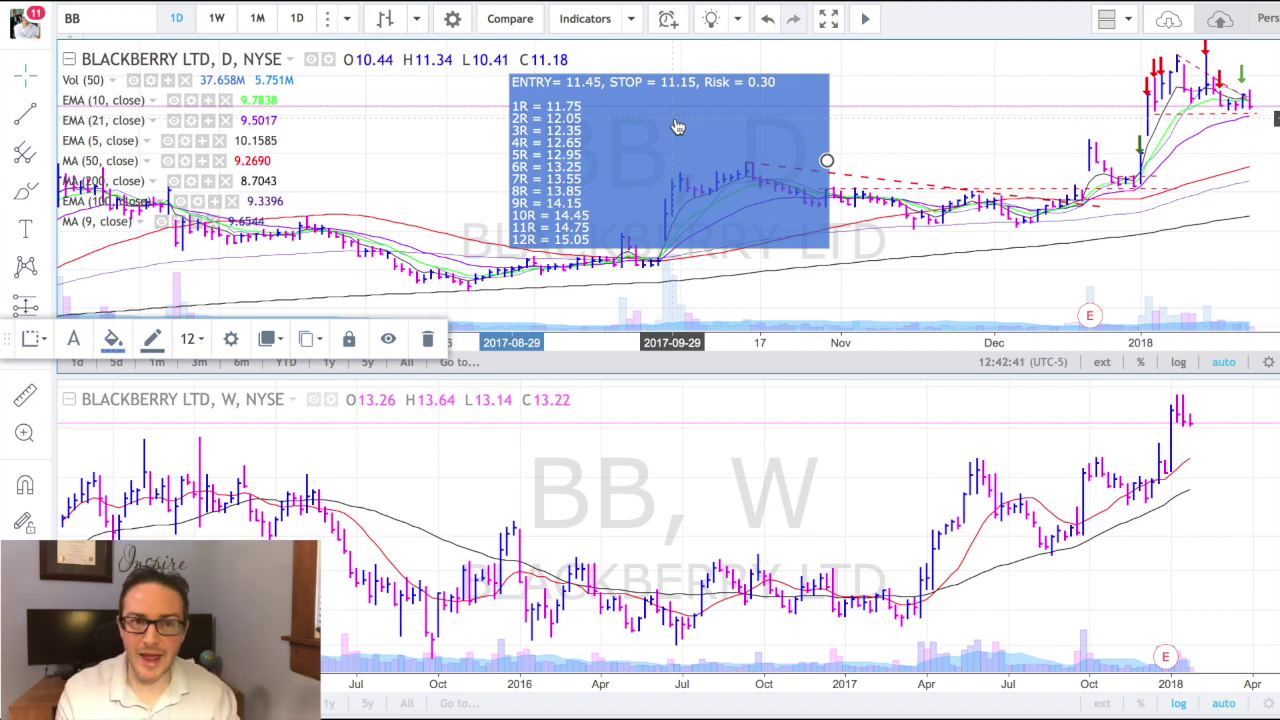
# - Place a second text note starting at 2017-08-16 on the BB daily chart, using the default text with ENTRY= 256.14, STOP = 247.85
pyautogui.click(28, 227)
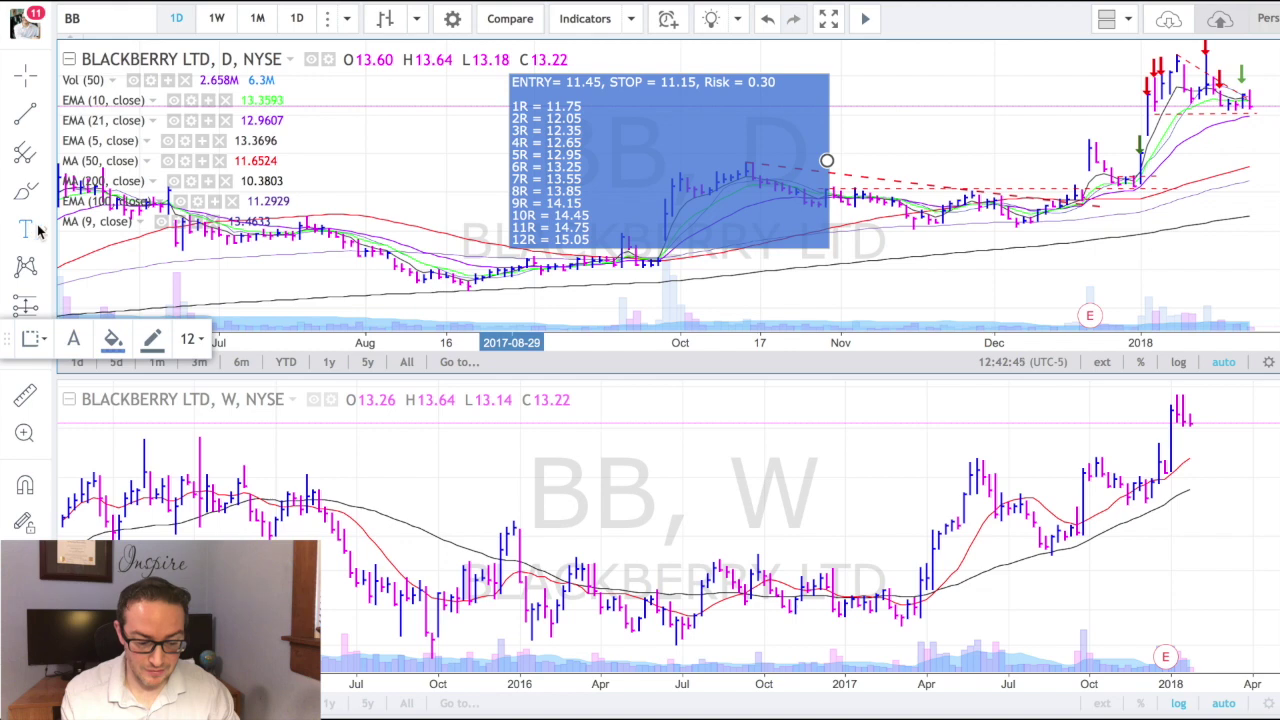
pyautogui.click(46, 231)
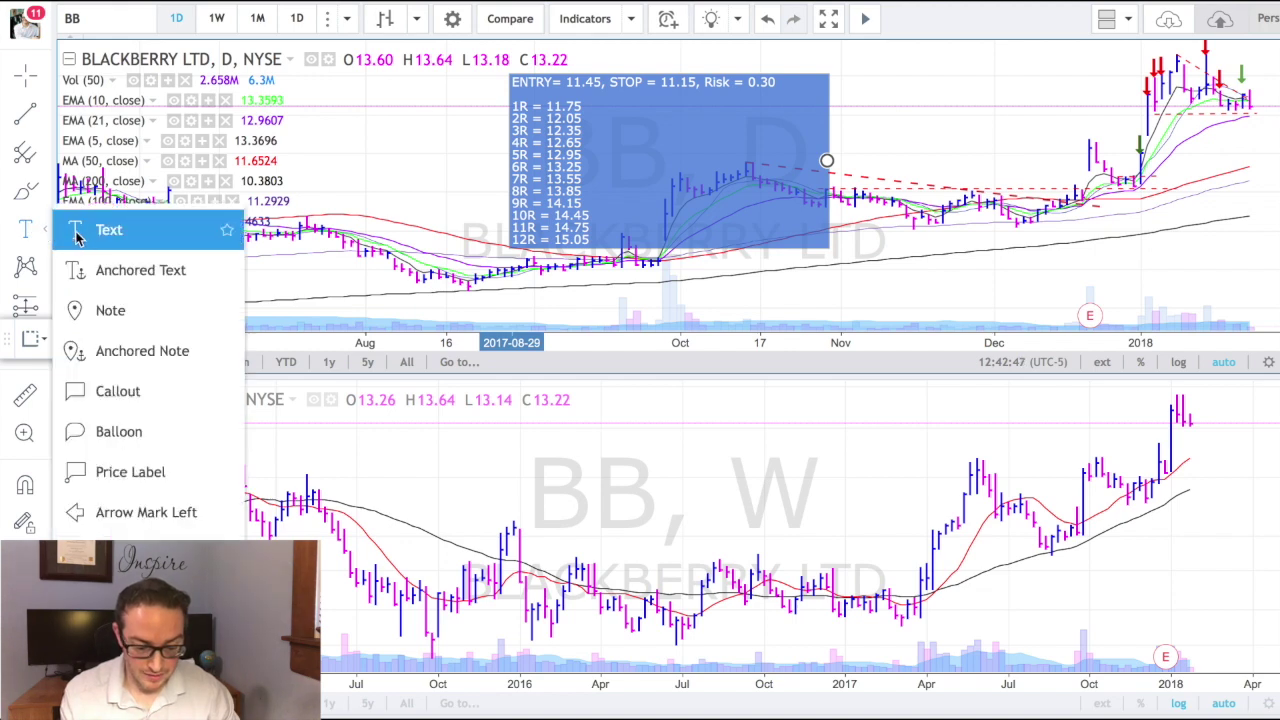
pyautogui.click(447, 140)
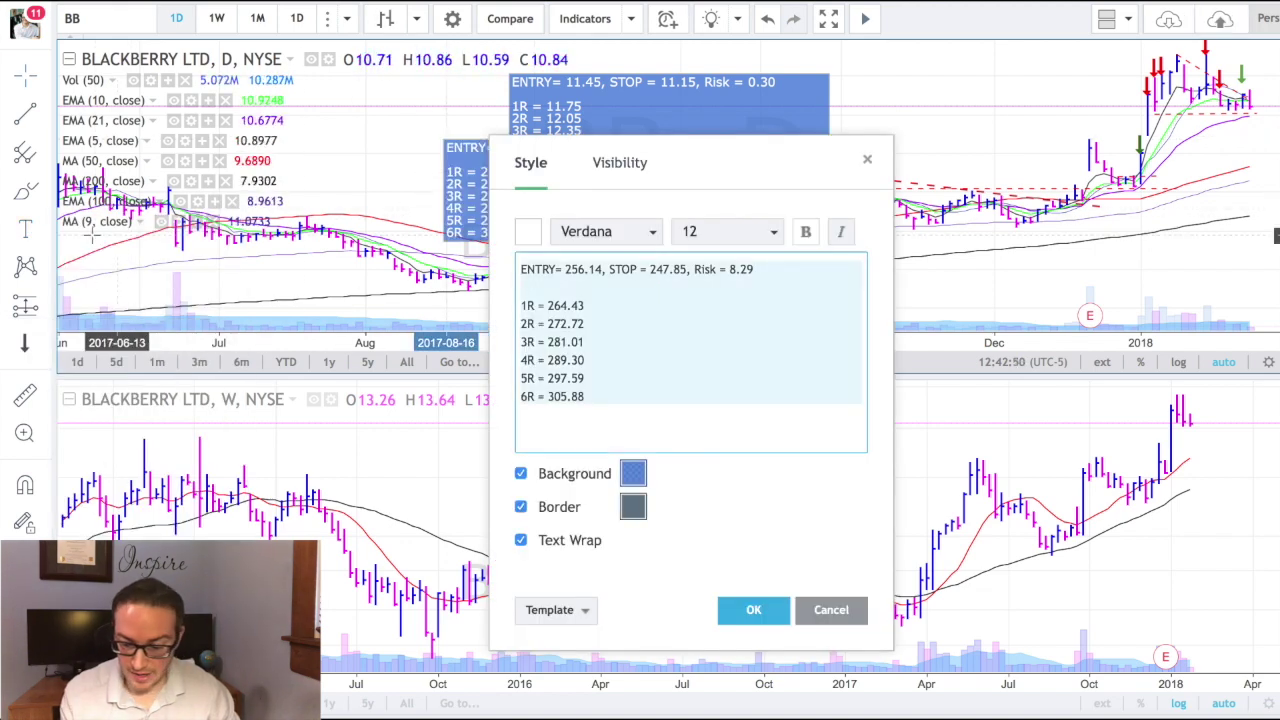
pyautogui.click(867, 163)
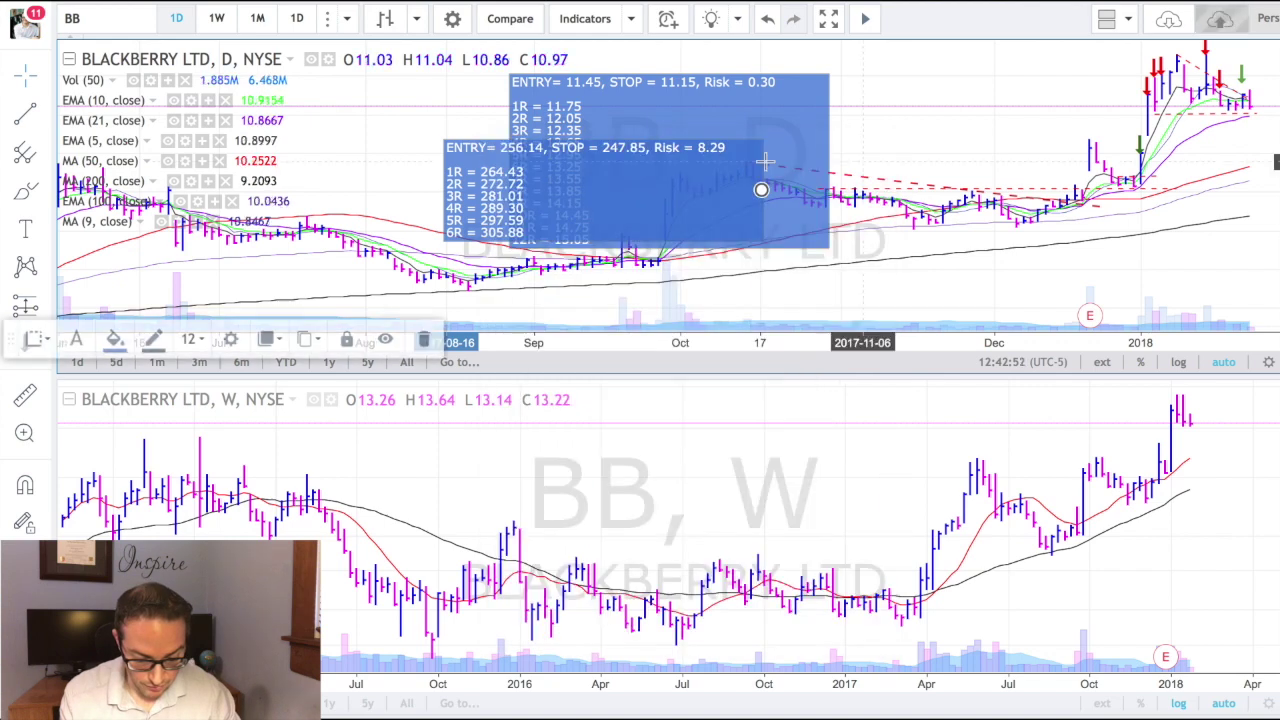
# - Change the charts' symbol to SPX500
pyautogui.click(46, 230)
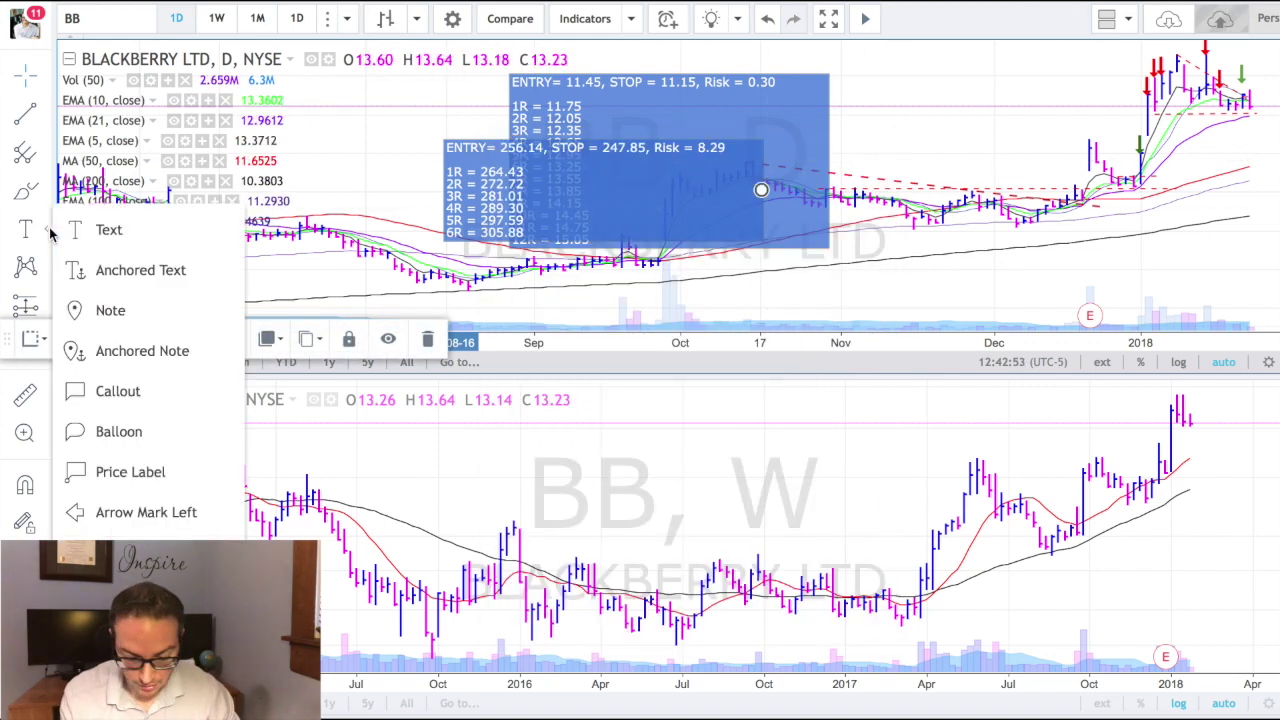
pyautogui.click(115, 18)
pyautogui.write('S')
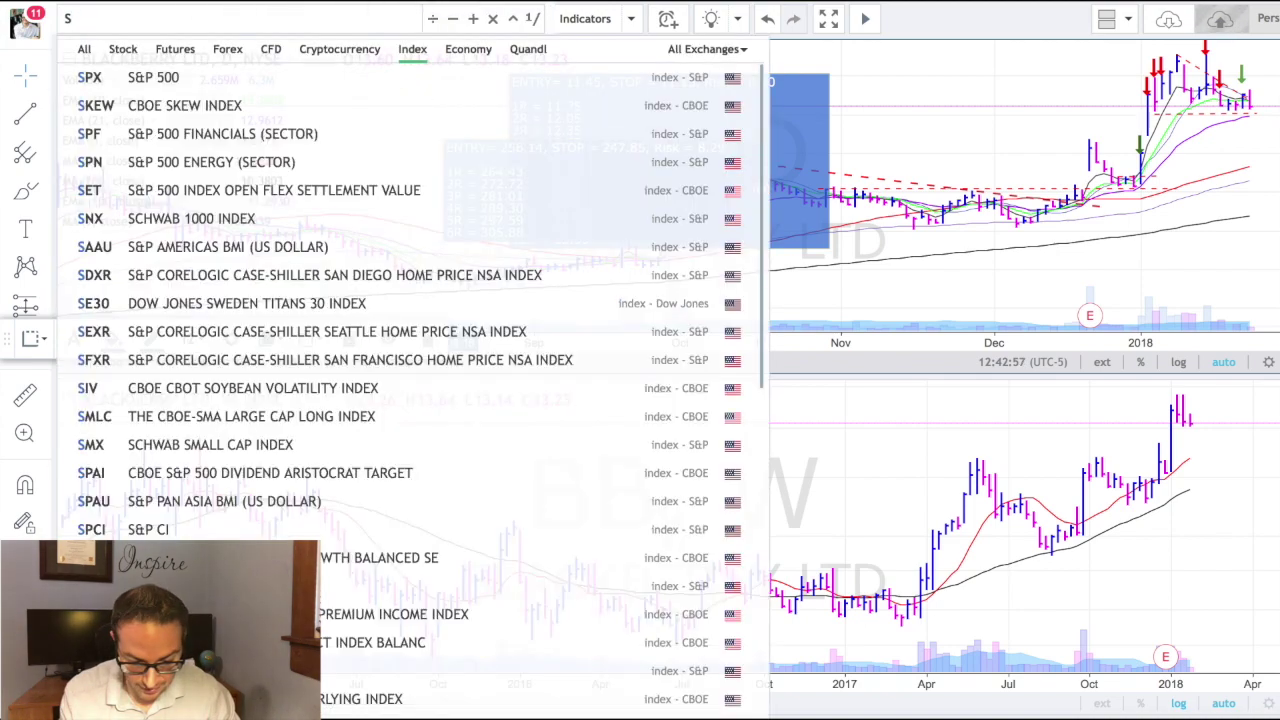
pyautogui.write('PX500')
pyautogui.press('Return')
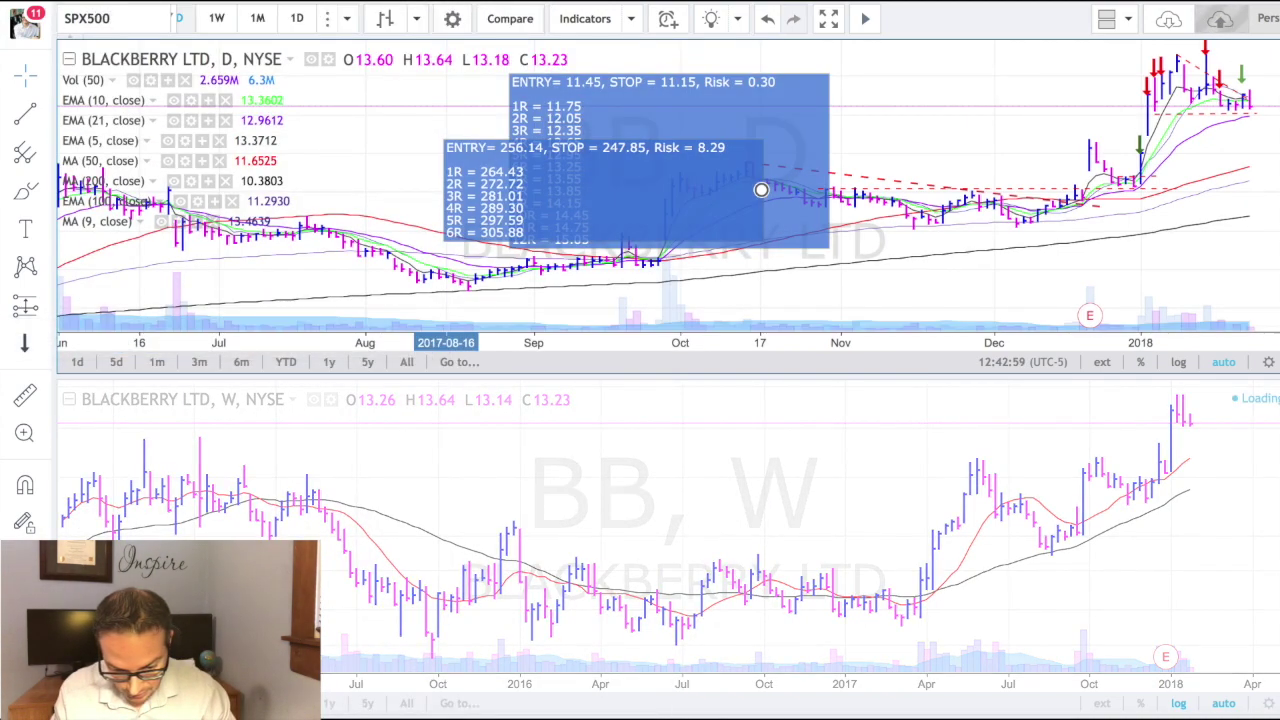
# - Draw a callout on the SPX500 daily chart that points at 2017-12-18 and has its text box at 2017-10-05
pyautogui.click(45, 230)
pyautogui.click(110, 391)
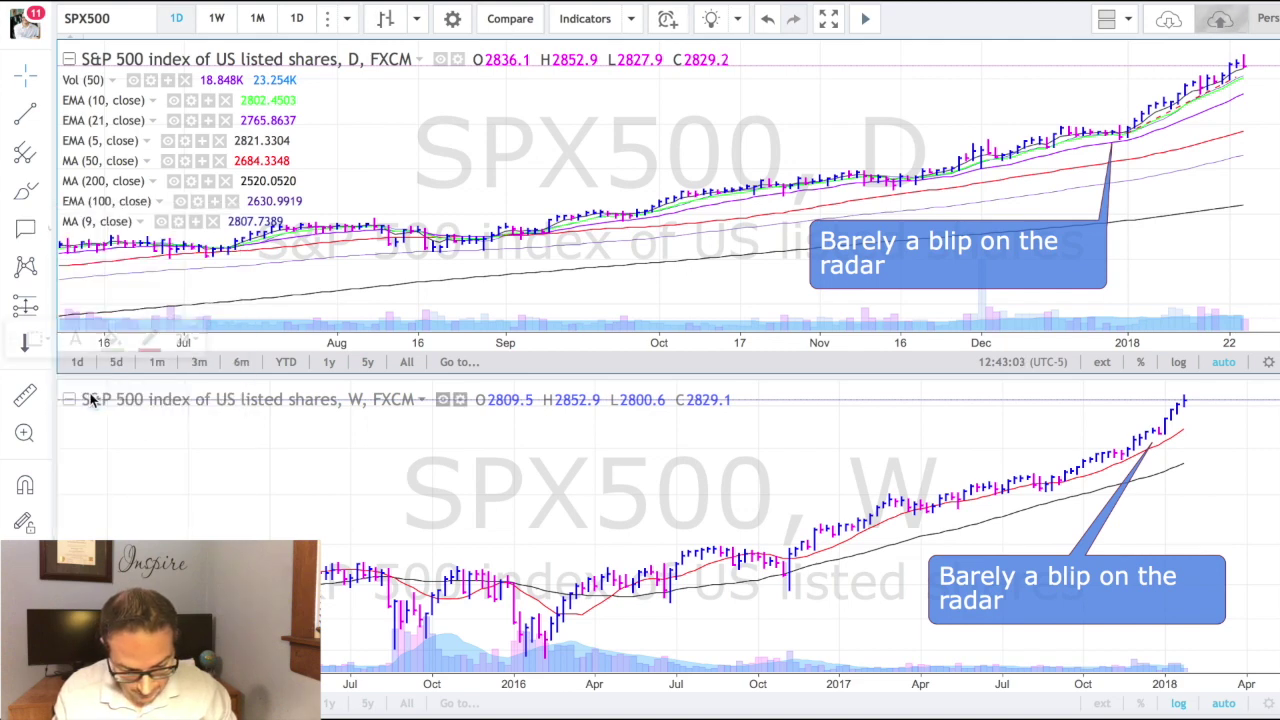
pyautogui.click(1057, 128)
pyautogui.click(665, 138)
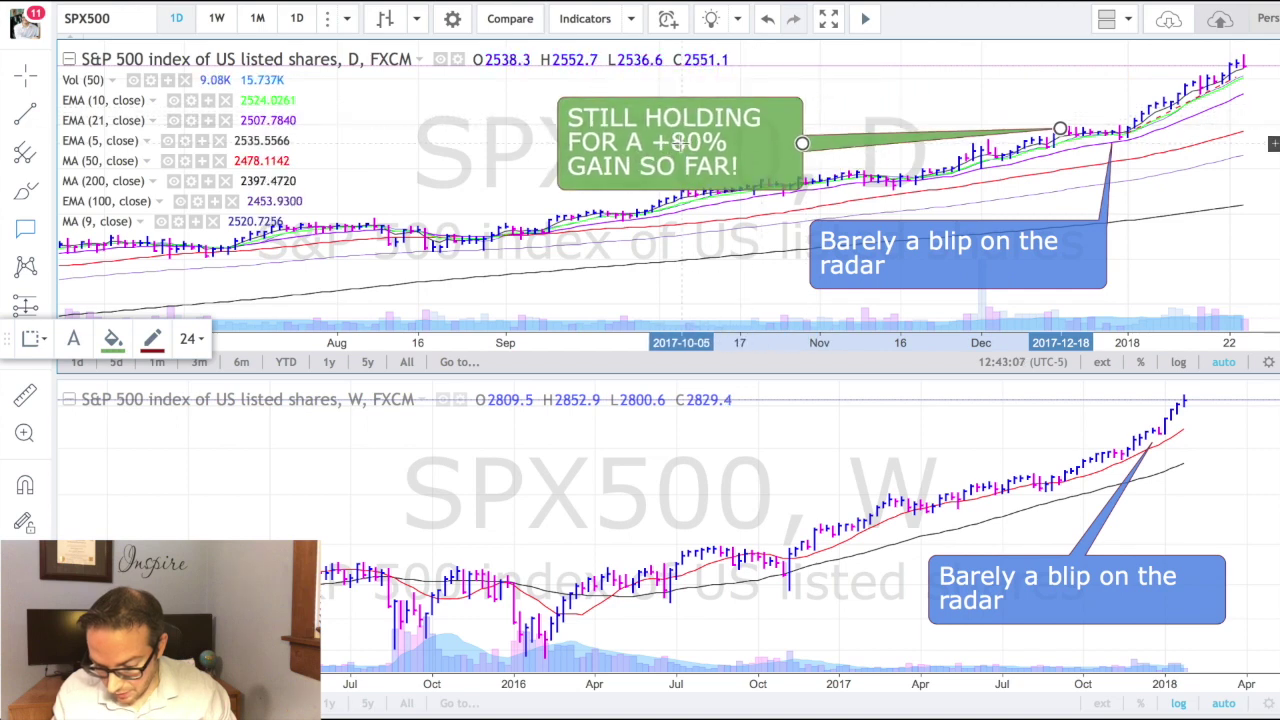
# - Try clearing the green callout's text and look through its font choices, close its settings without applying and delete the callout
pyautogui.doubleClick(680, 140)
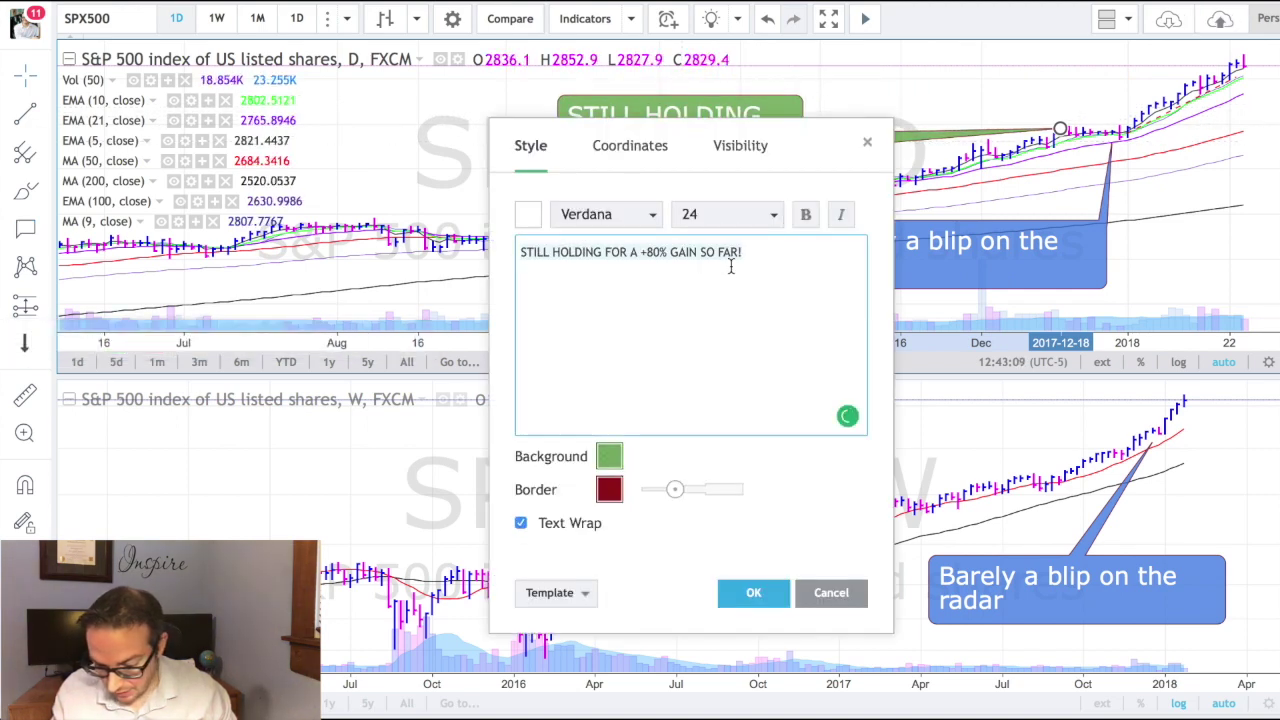
pyautogui.hotkey('ctrl', 'a')
pyautogui.press('BackSpace')
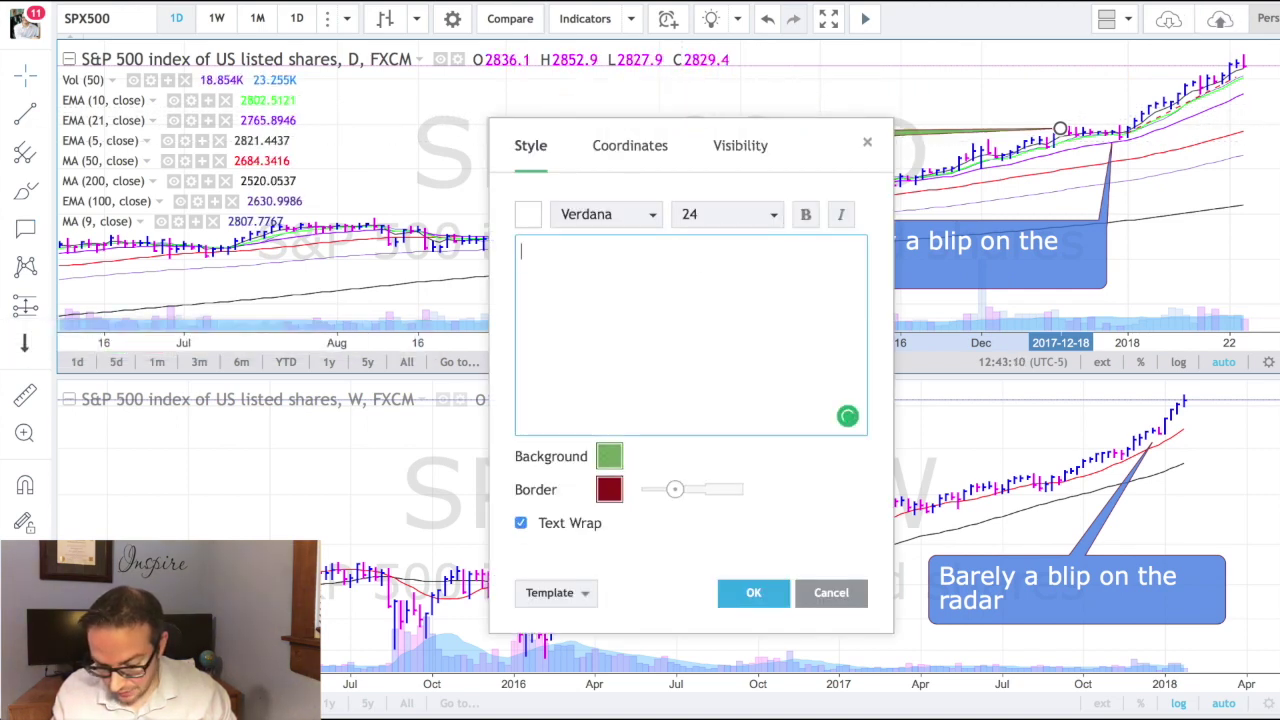
pyautogui.click(770, 218)
pyautogui.click(648, 216)
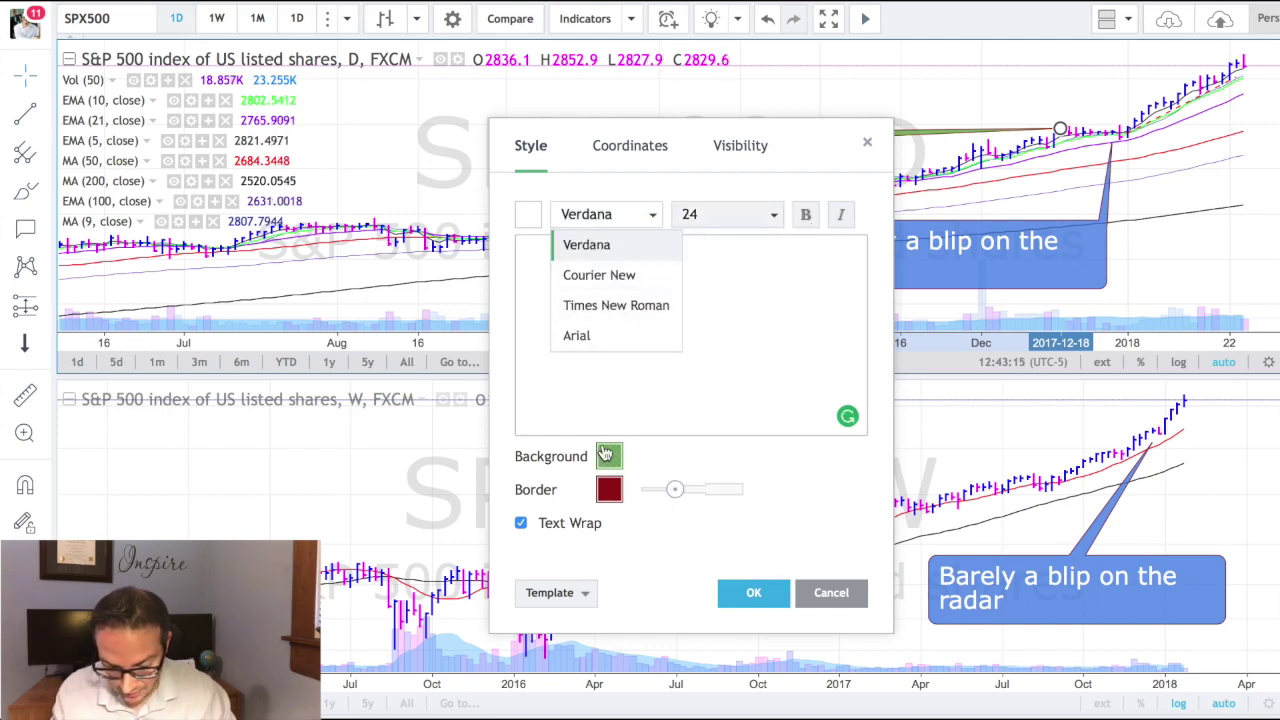
pyautogui.click(865, 146)
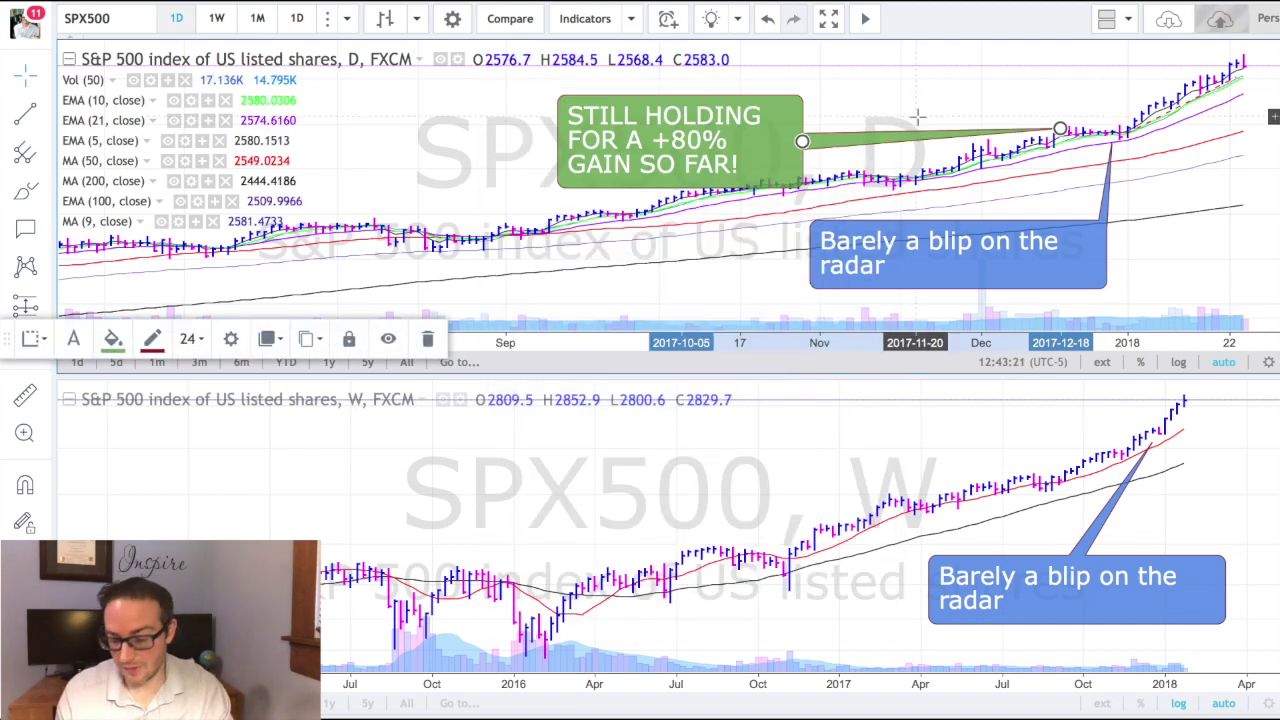
pyautogui.press('Delete')
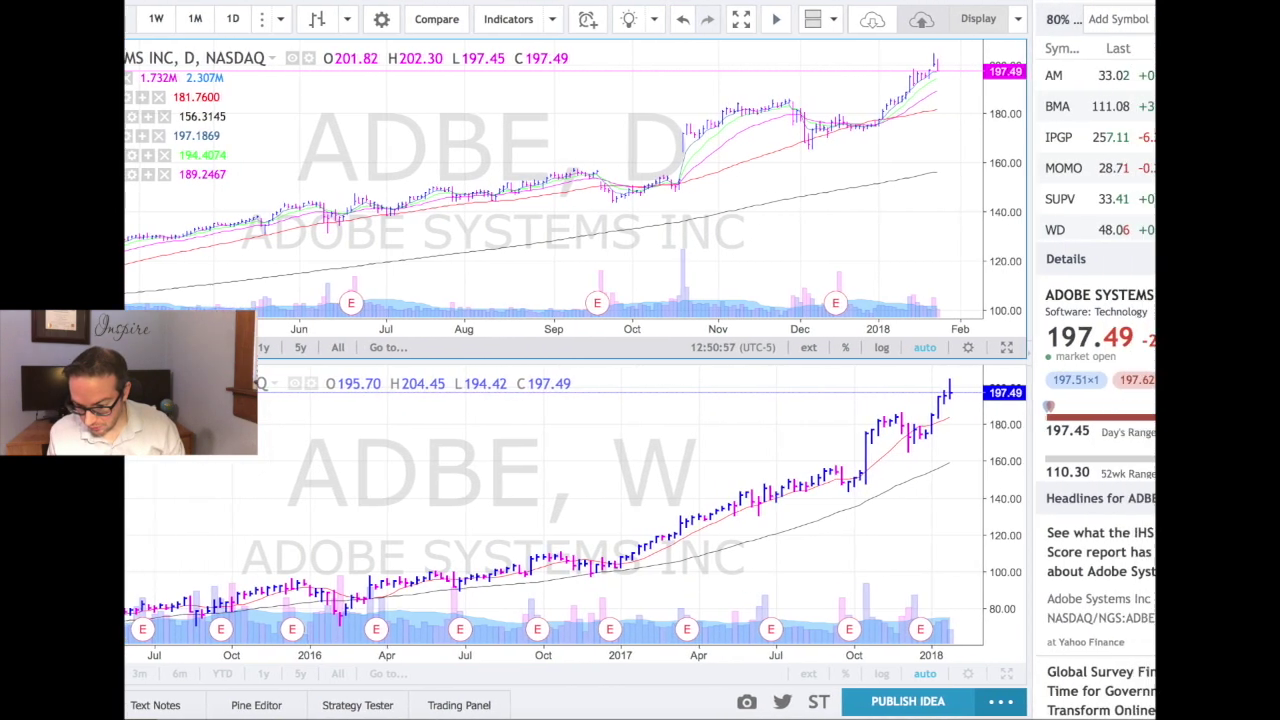
# - Hide the watchlist, open the public chats and browse the All Talks list of chat rooms
pyautogui.click(1145, 20)
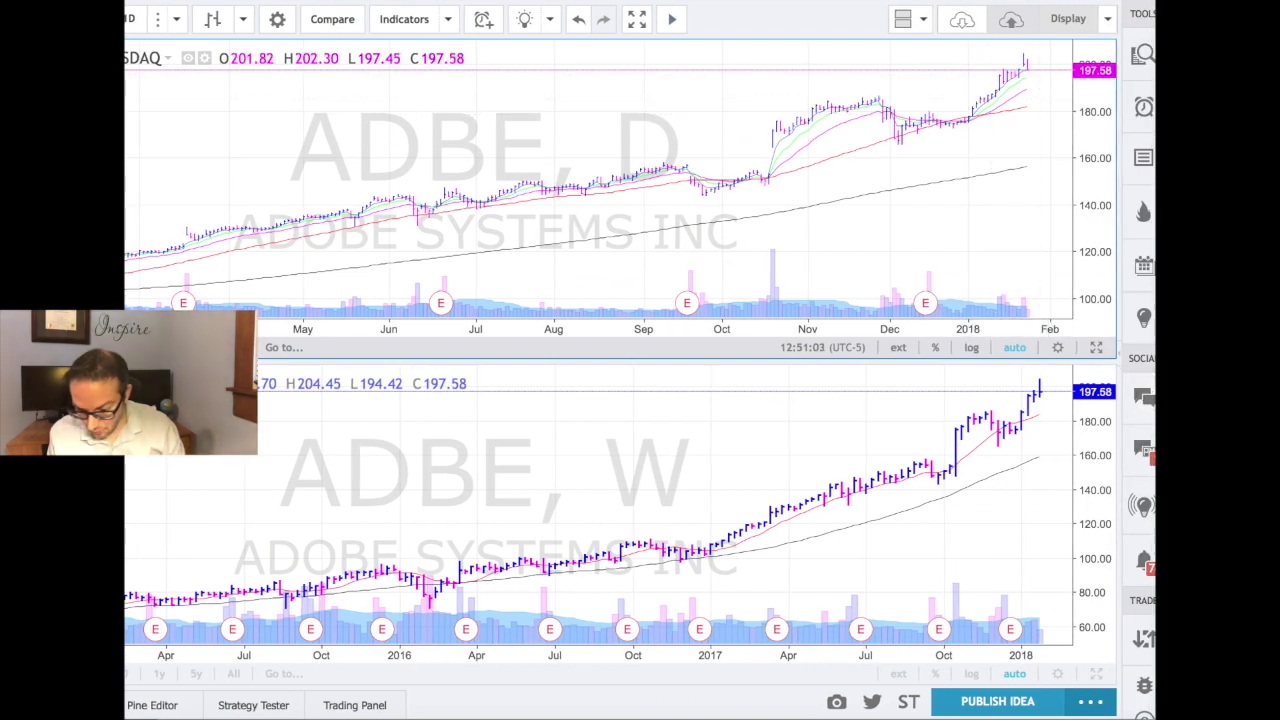
pyautogui.click(1129, 399)
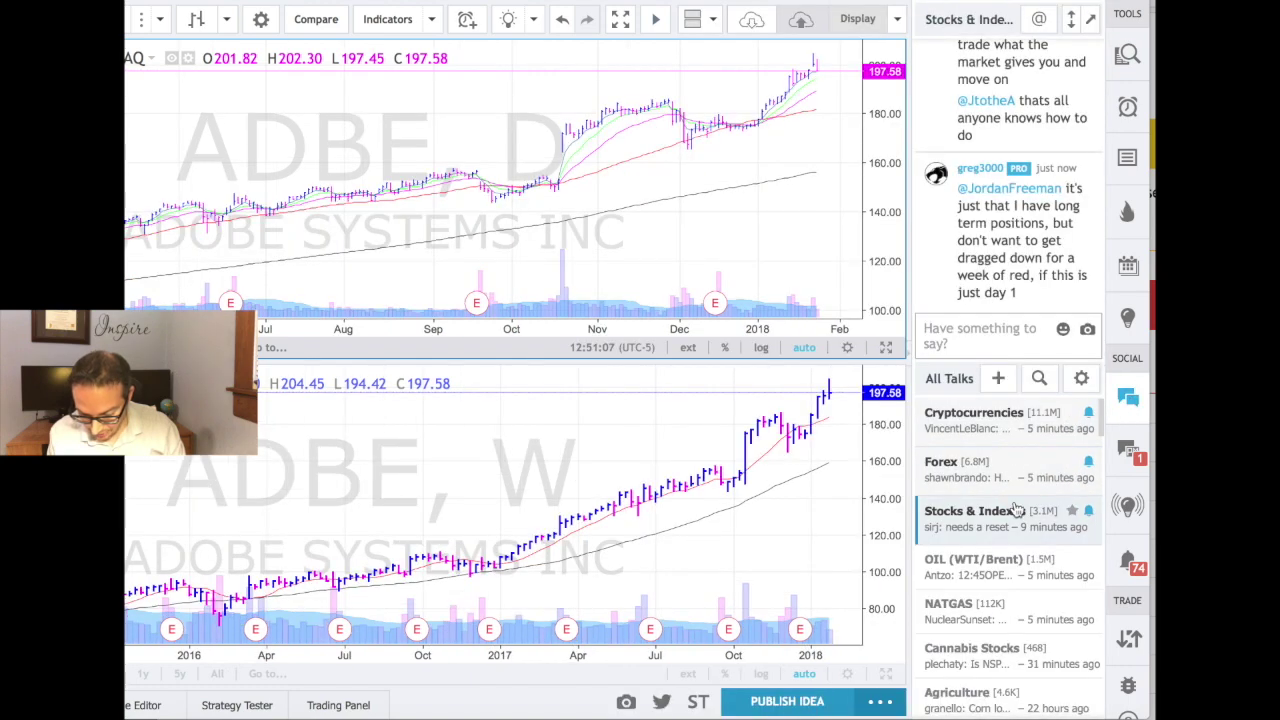
pyautogui.scroll(-4, 1015, 510)
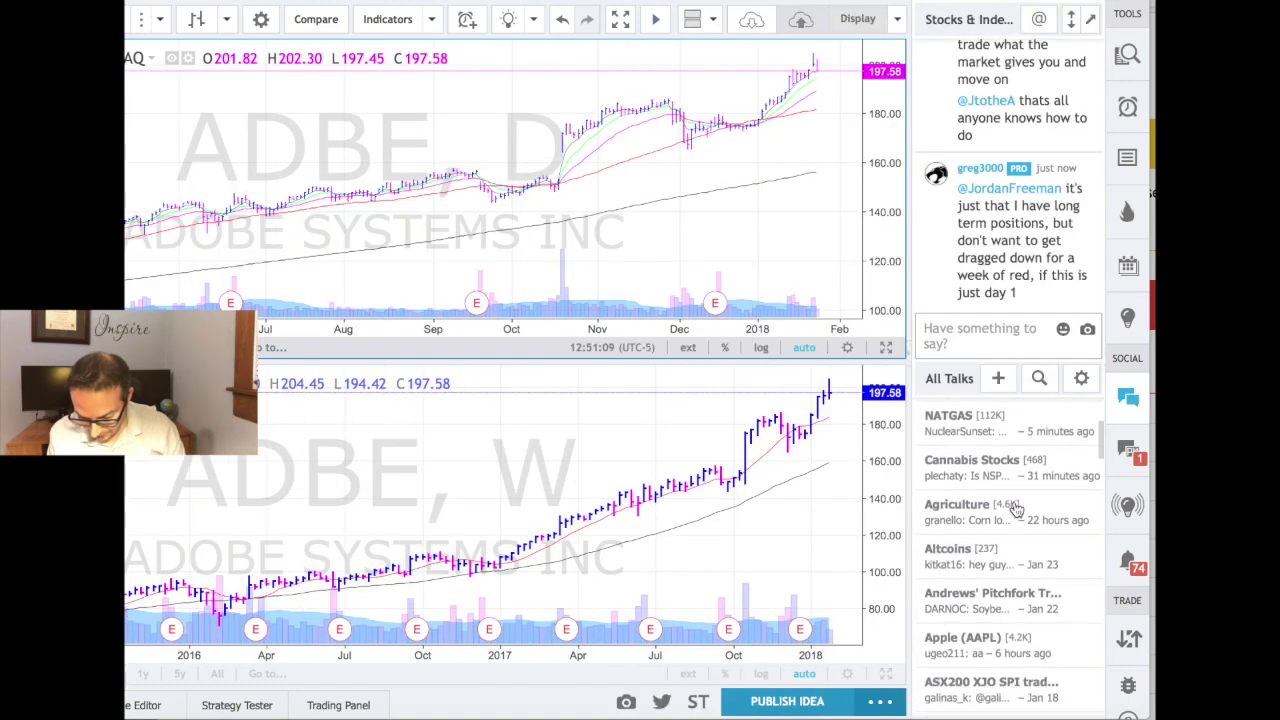
pyautogui.scroll(-8, 1016, 510)
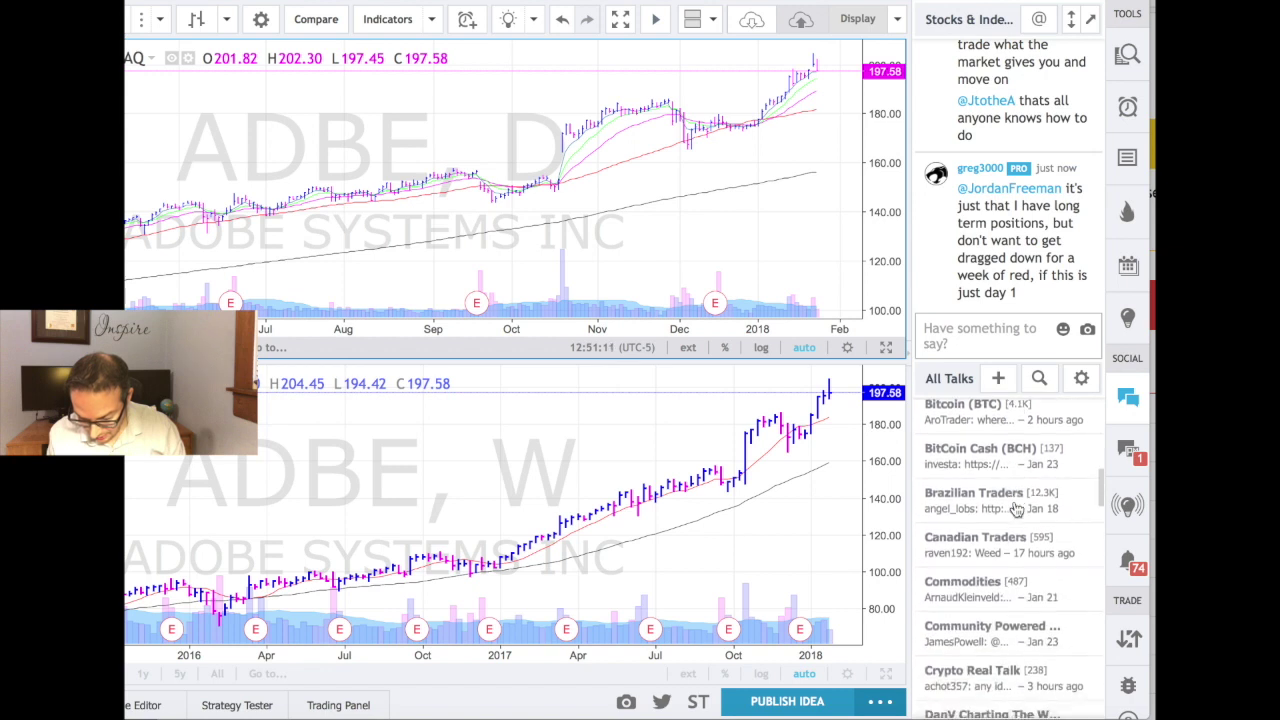
pyautogui.scroll(-4, 1016, 510)
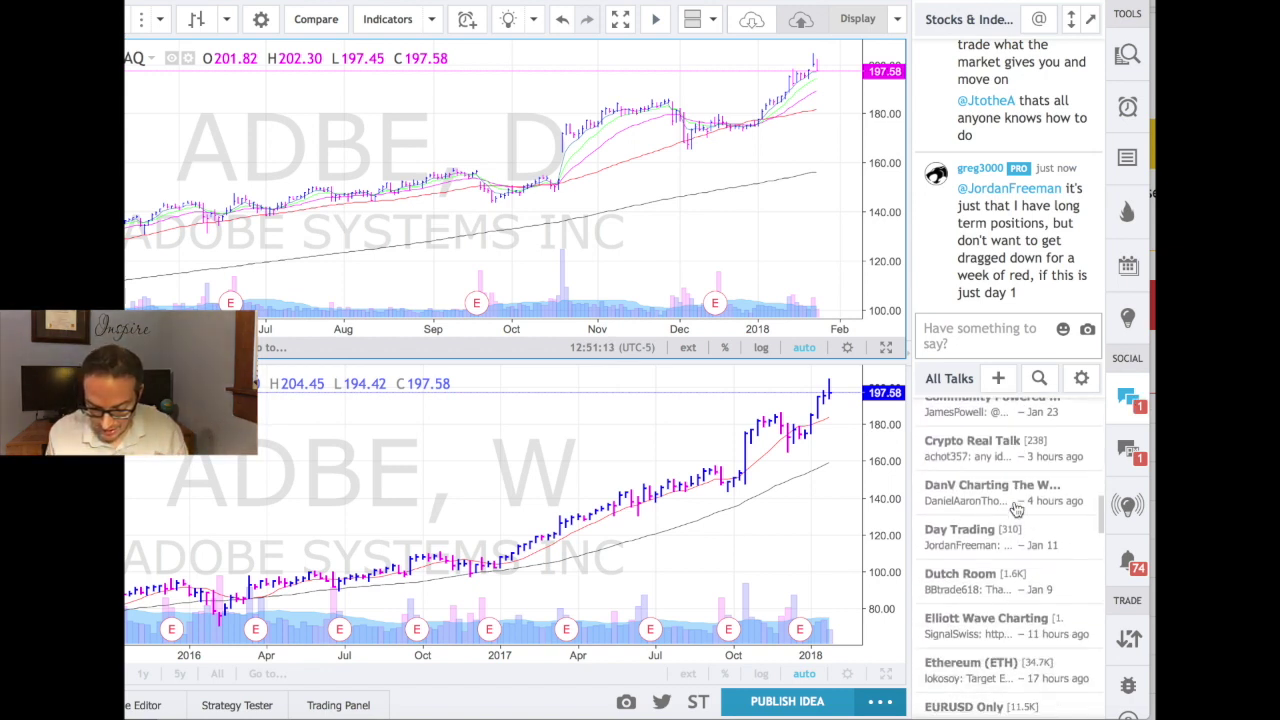
pyautogui.scroll(-4, 1016, 510)
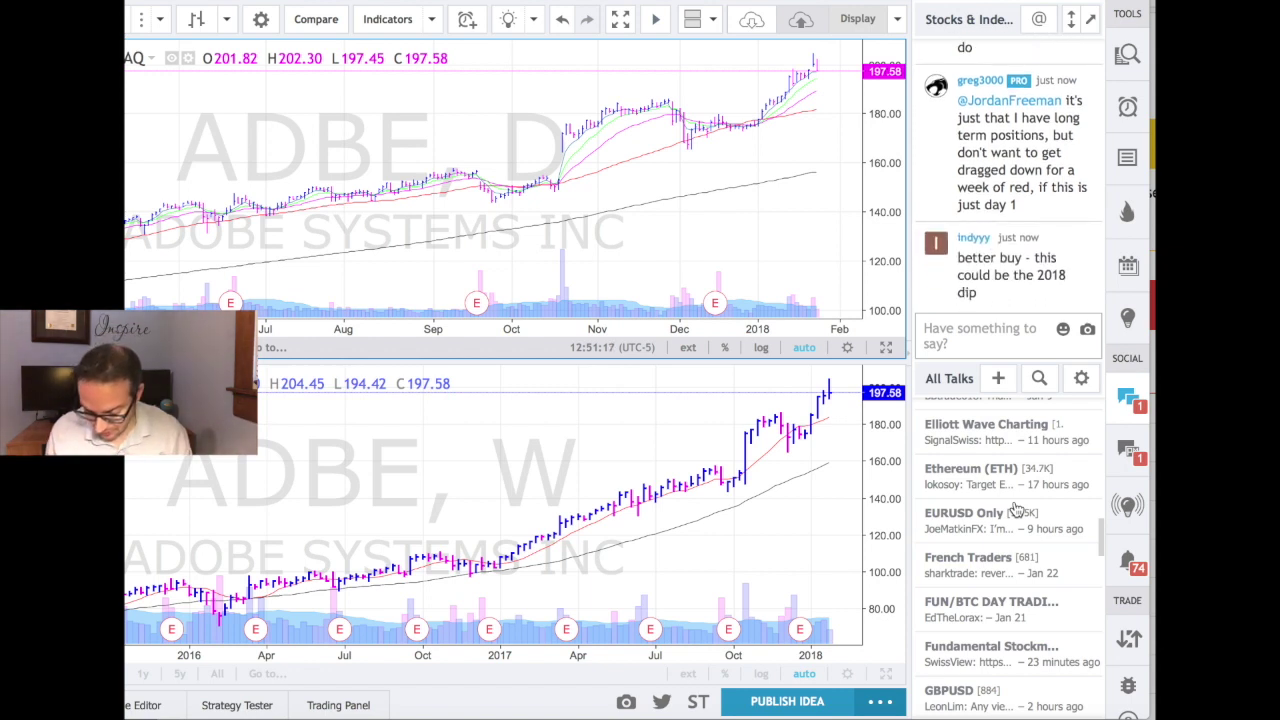
pyautogui.scroll(-1, 1016, 510)
pyautogui.scroll(-3, 1016, 510)
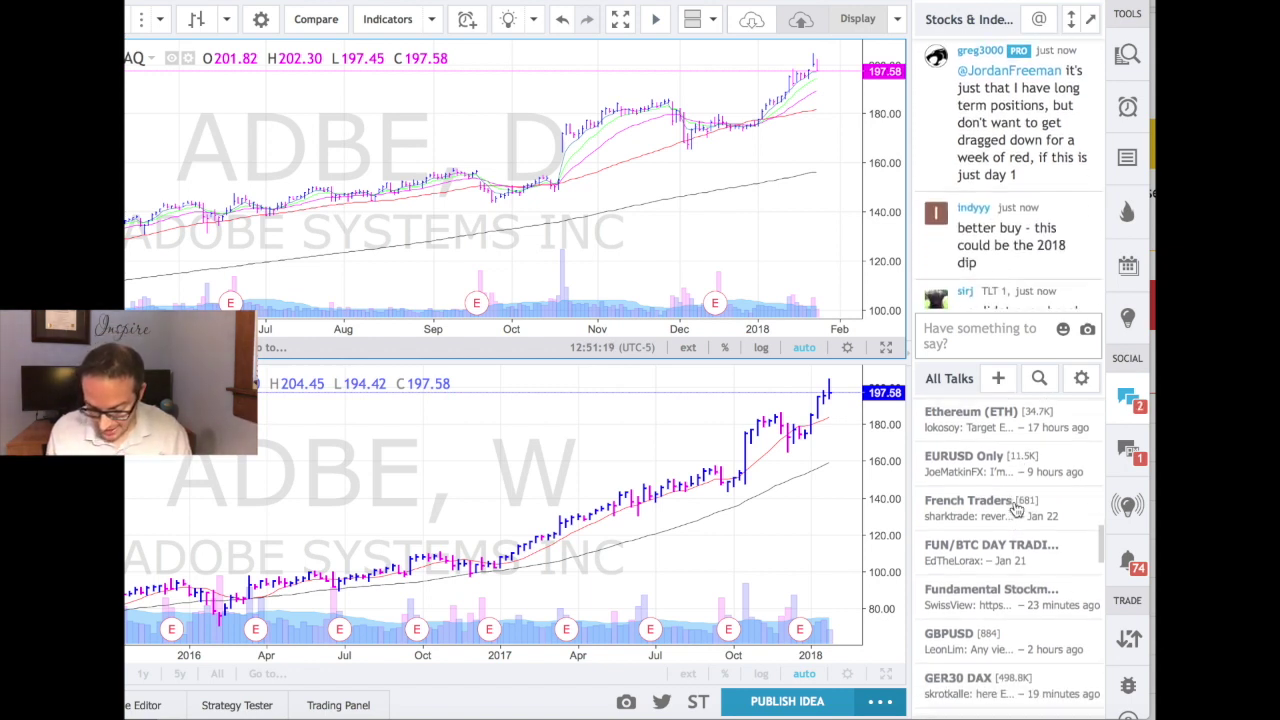
pyautogui.scroll(-15, 1016, 510)
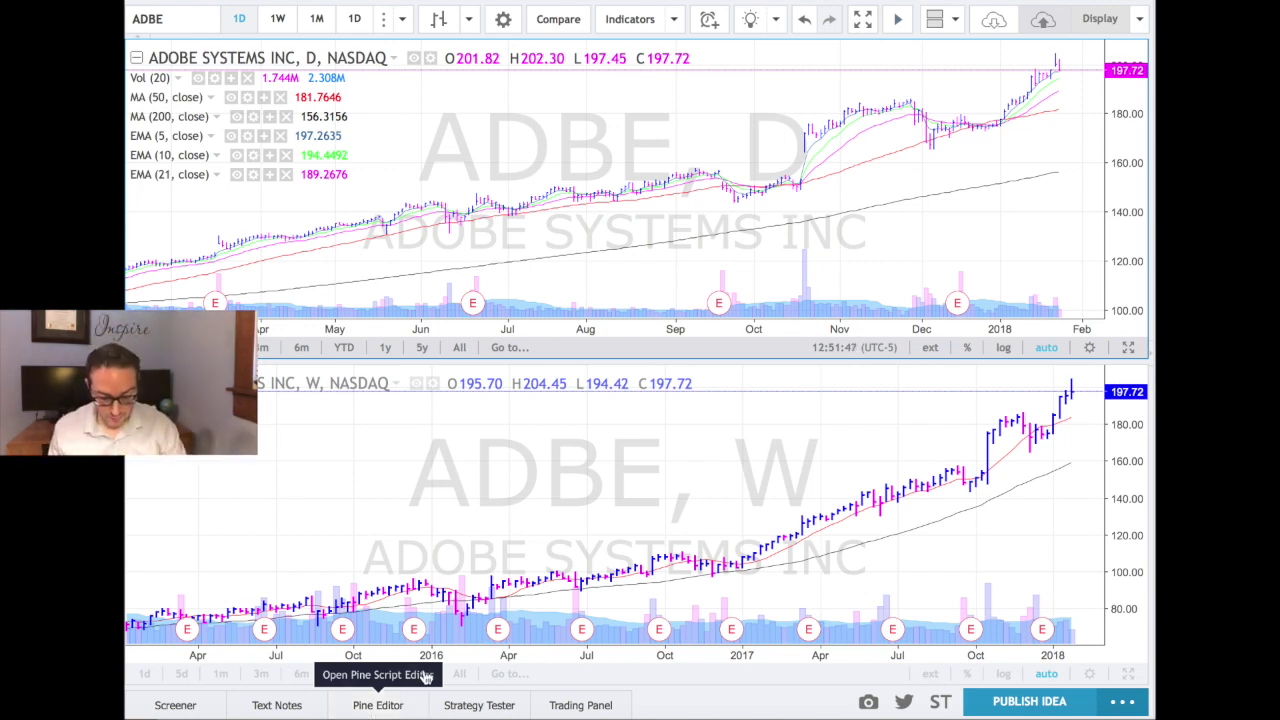
# - Open the saved Relative Strength SPX500 script in the Pine Editor
pyautogui.click(378, 705)
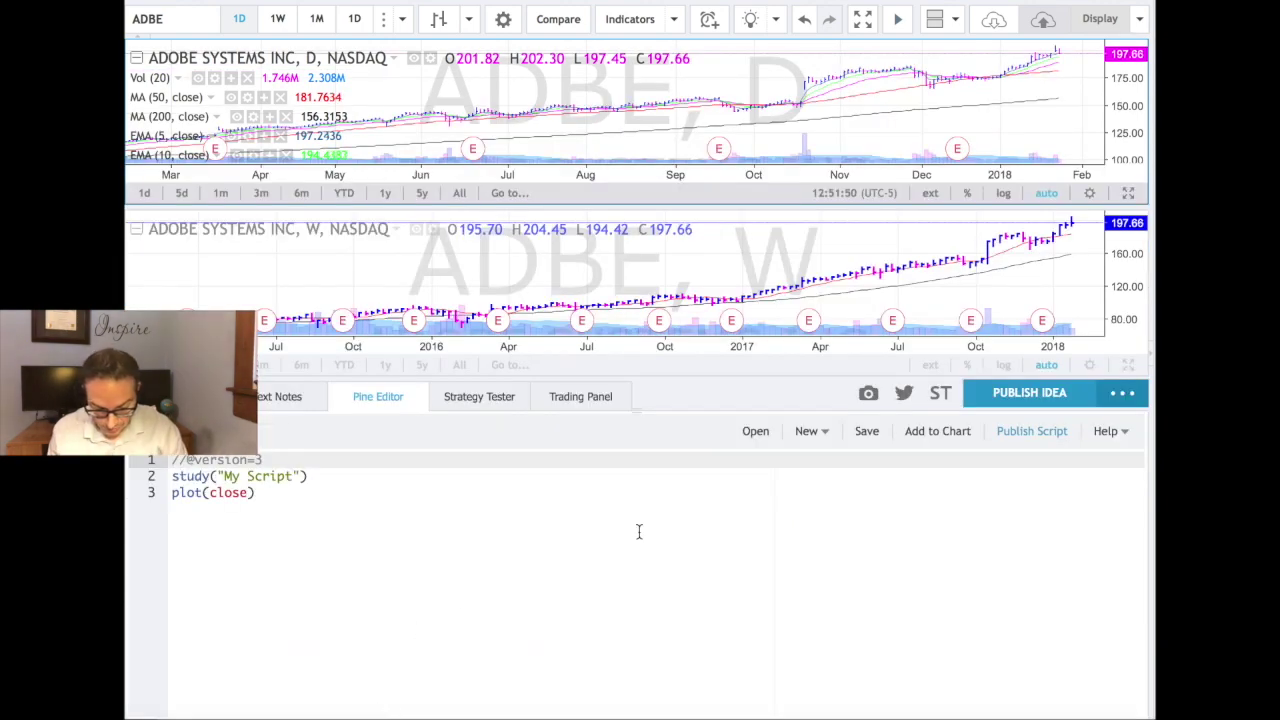
pyautogui.click(757, 433)
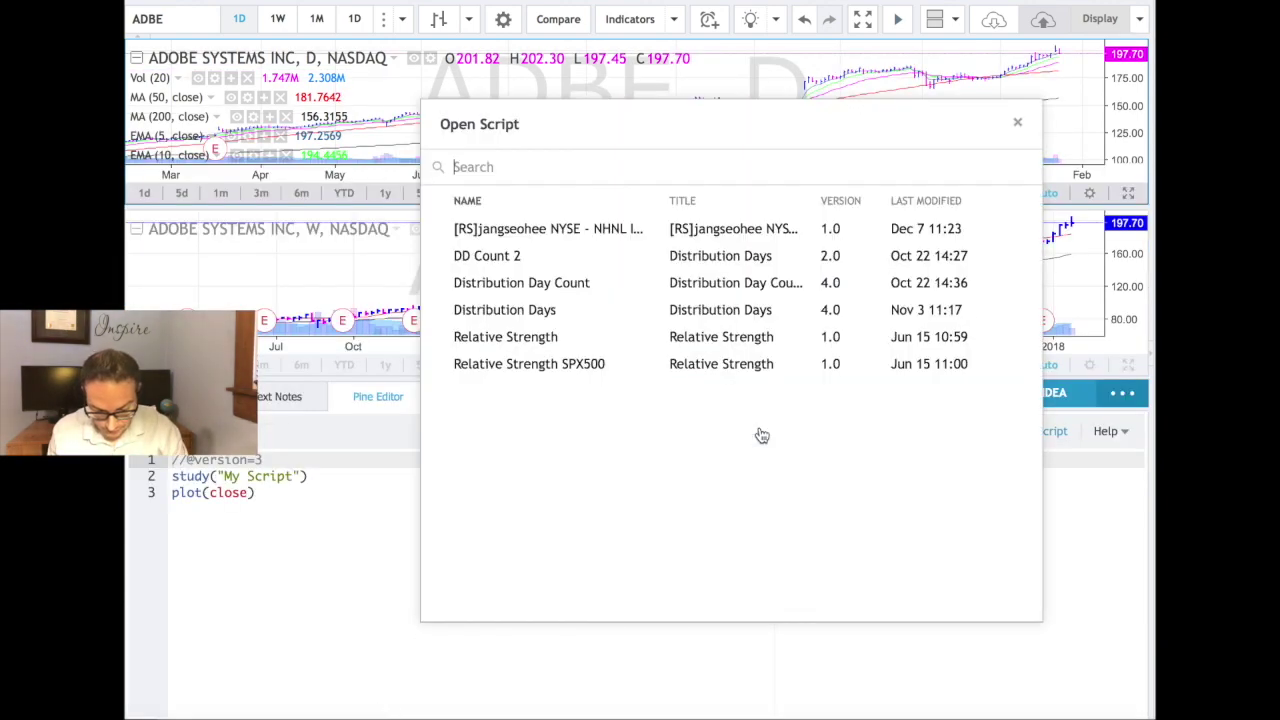
pyautogui.click(569, 365)
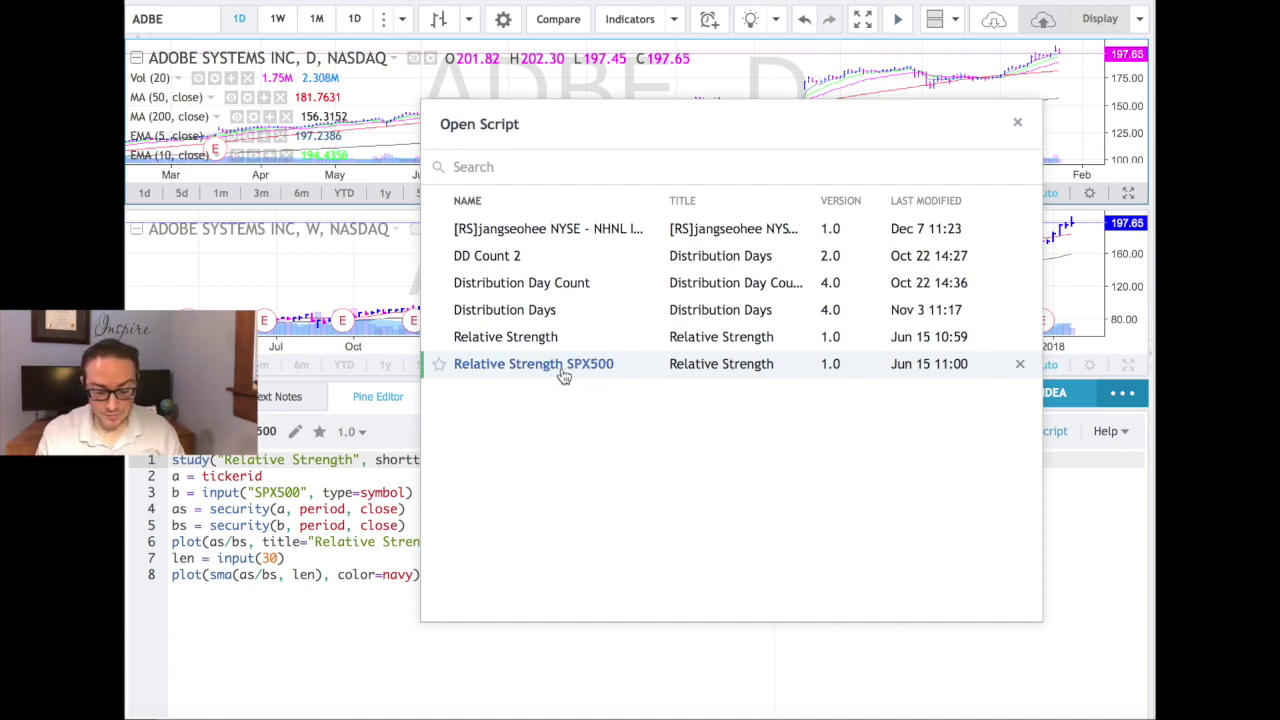
pyautogui.click(344, 622)
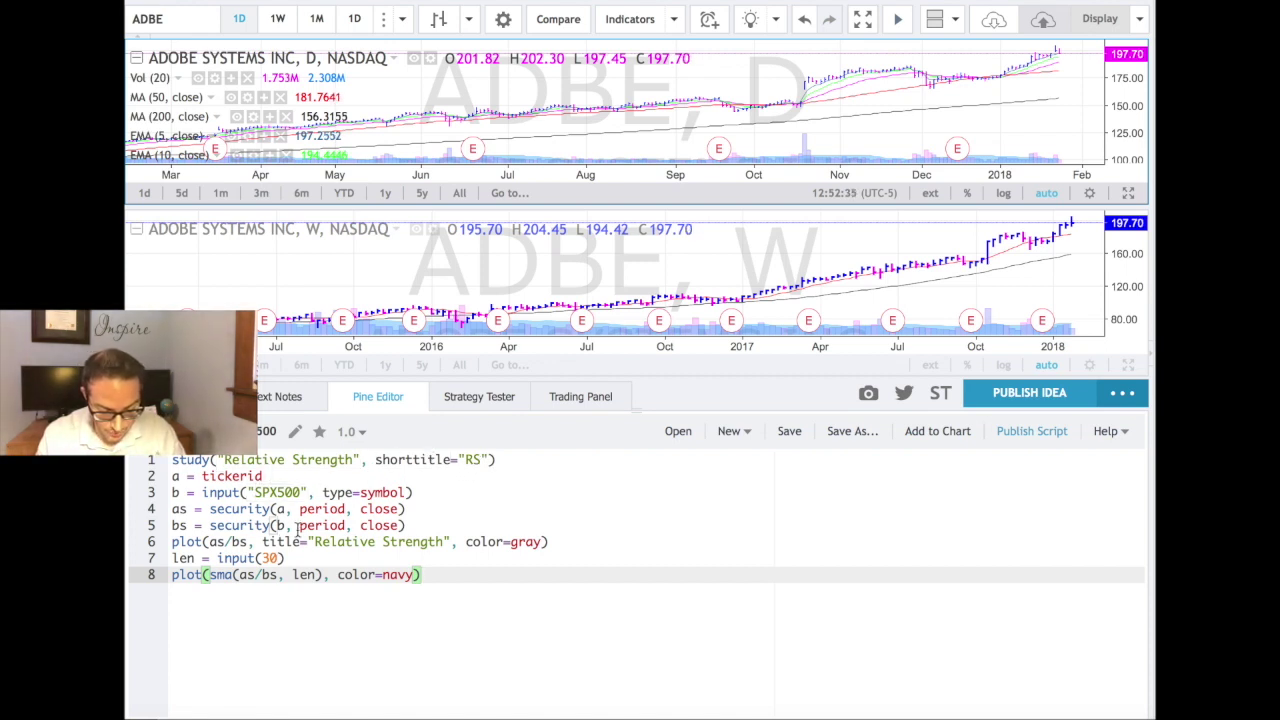
# - Add the Relative Strength SPX500 script to the ADBE daily chart and collapse the Pine Editor
pyautogui.moveTo(322, 524)
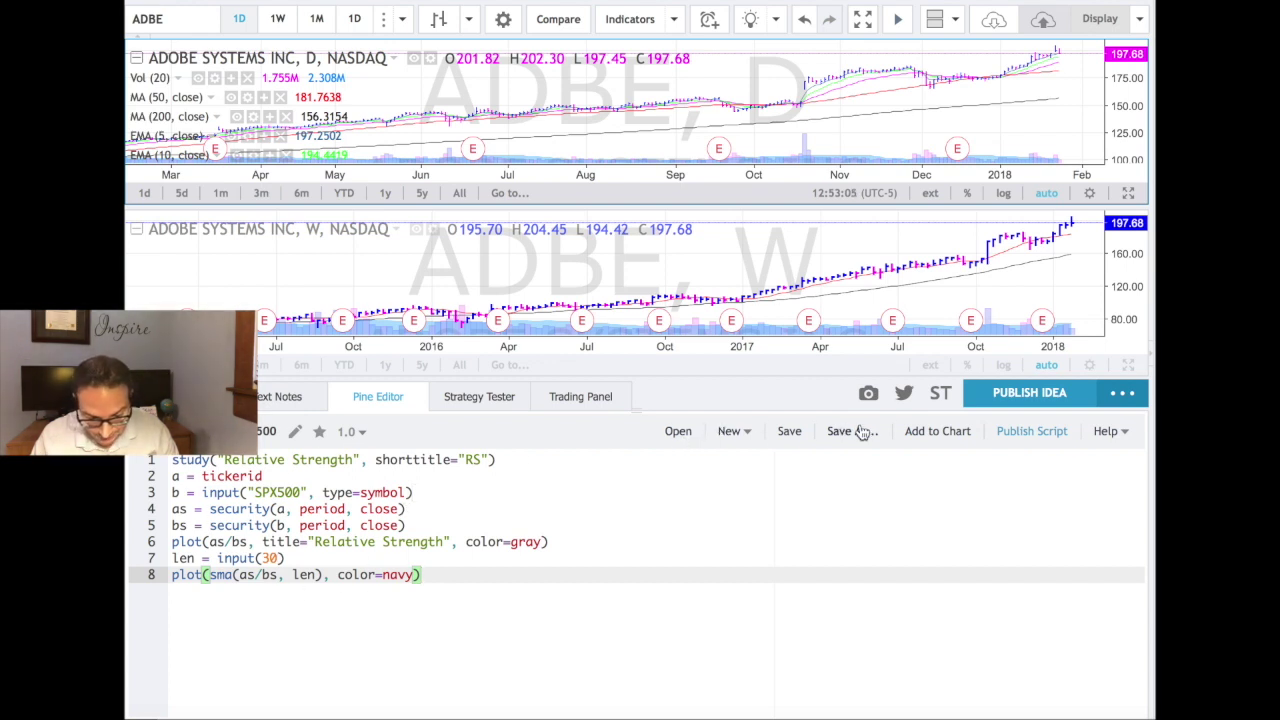
pyautogui.click(940, 436)
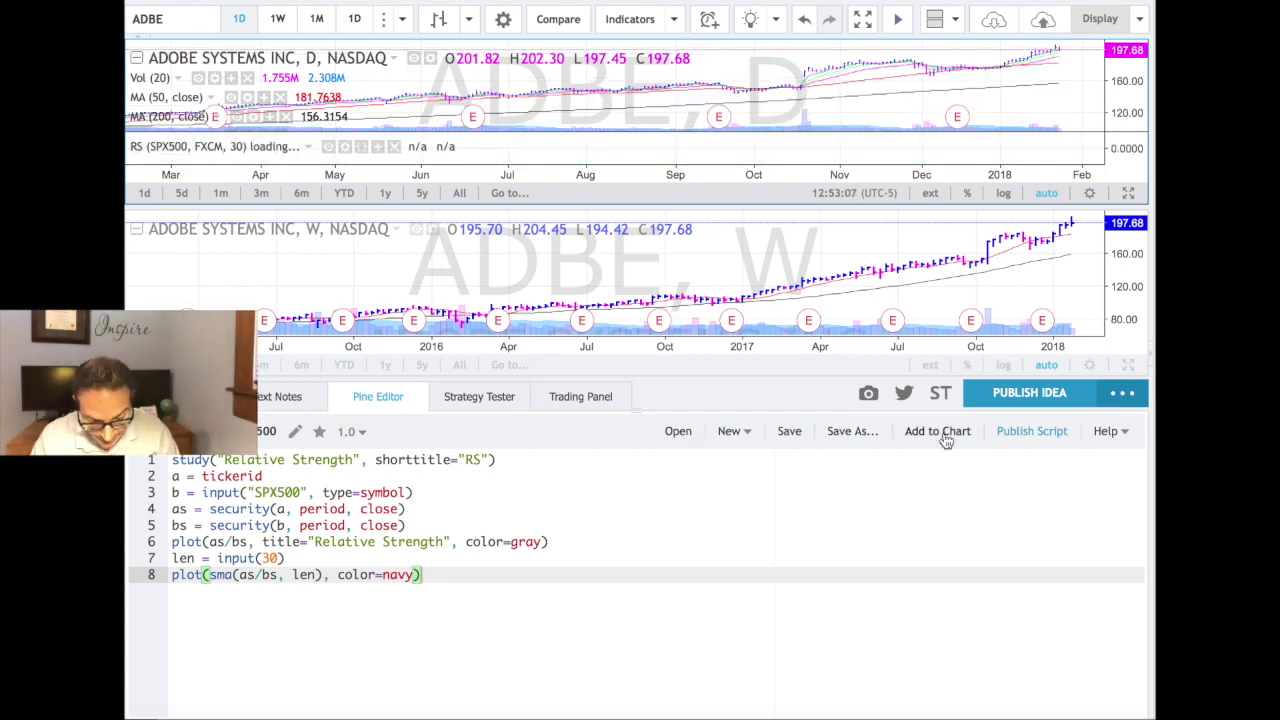
pyautogui.click(378, 400)
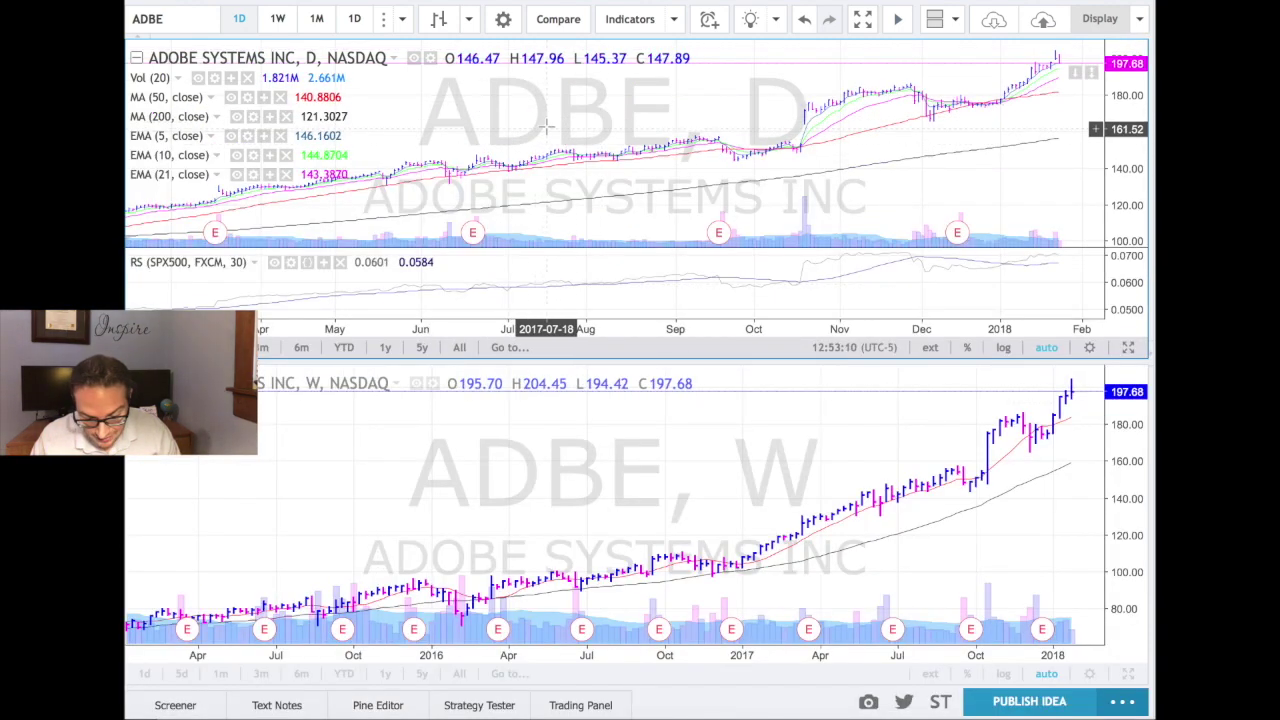
# - Add the same Relative Strength script to the ADBE weekly chart and collapse the Pine Editor
pyautogui.click(617, 459)
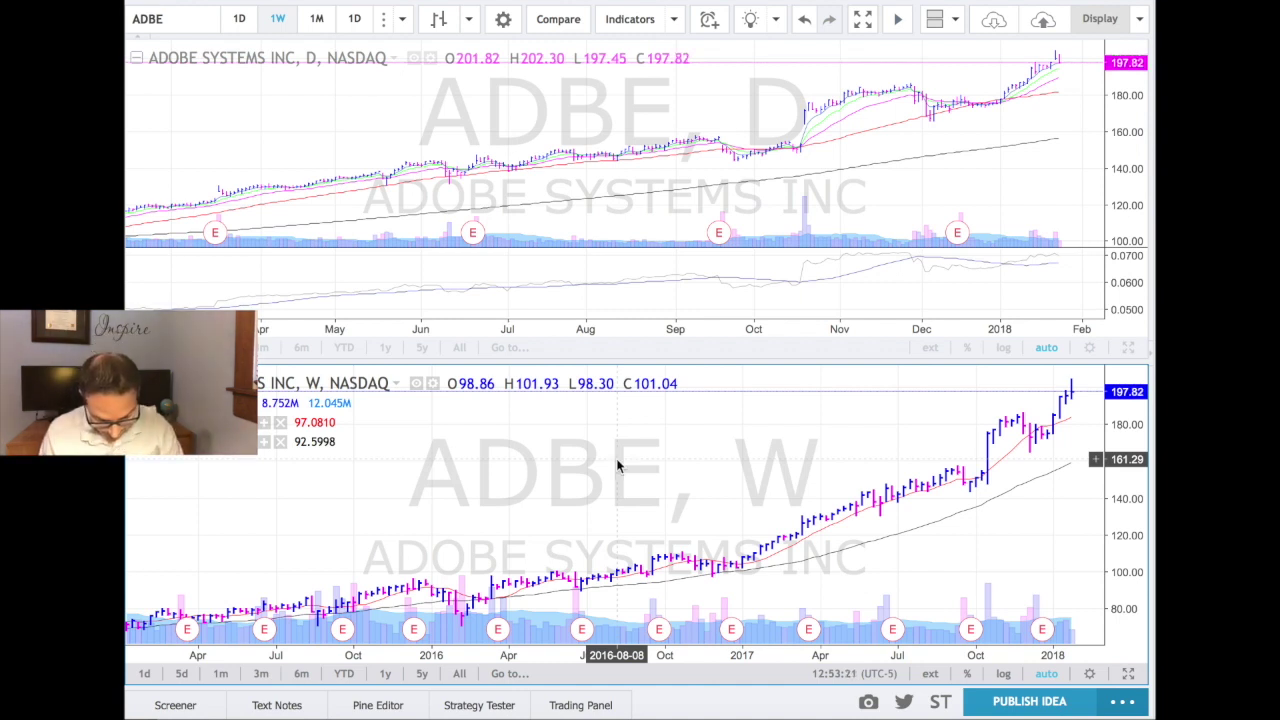
pyautogui.click(370, 706)
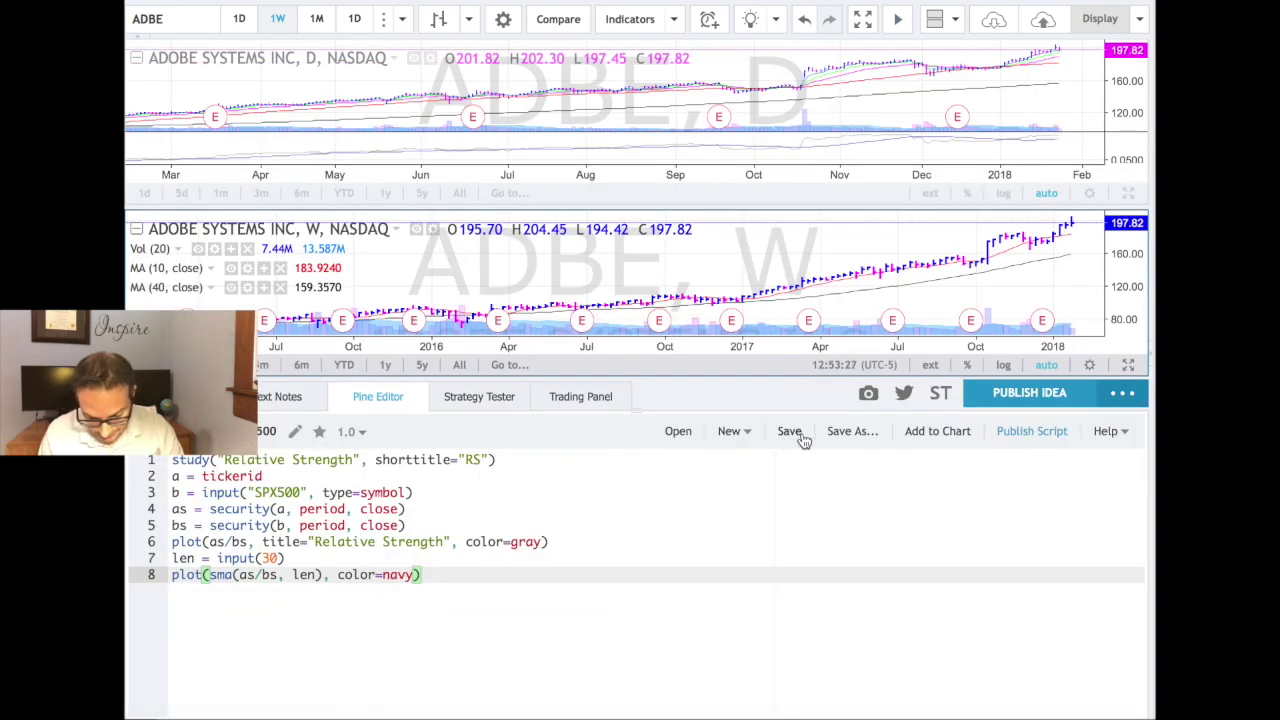
pyautogui.click(930, 432)
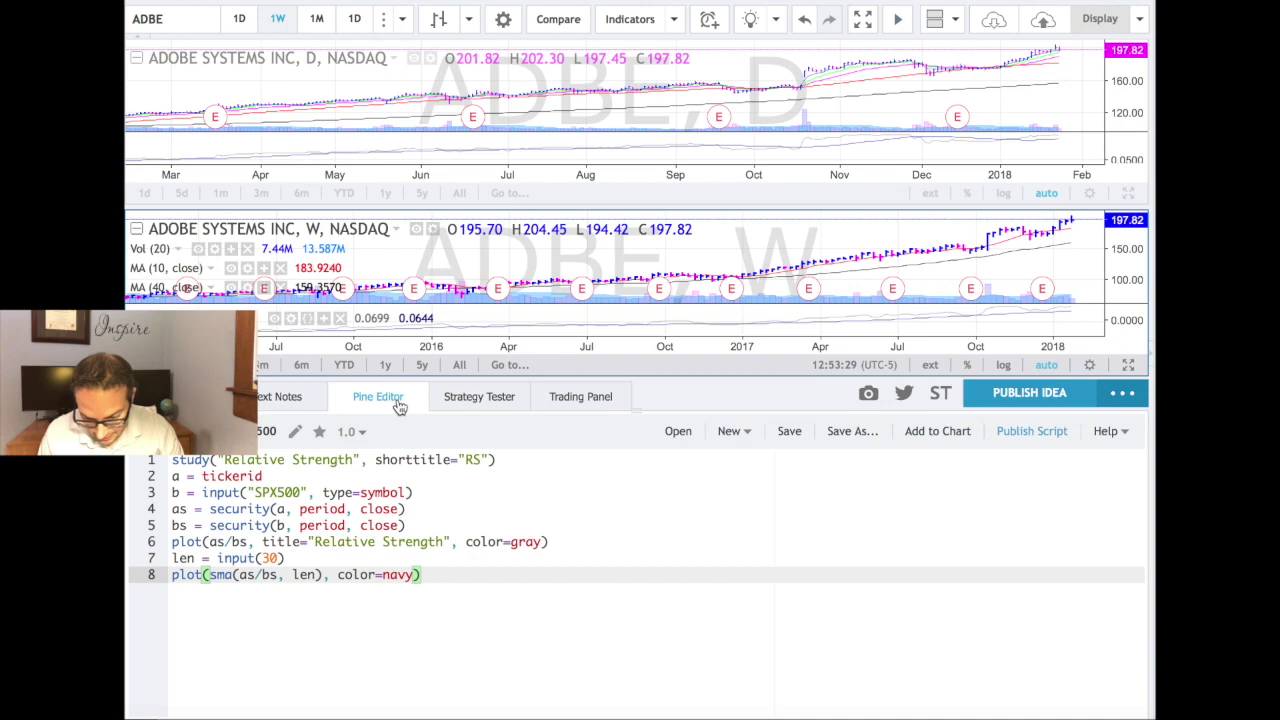
pyautogui.click(397, 400)
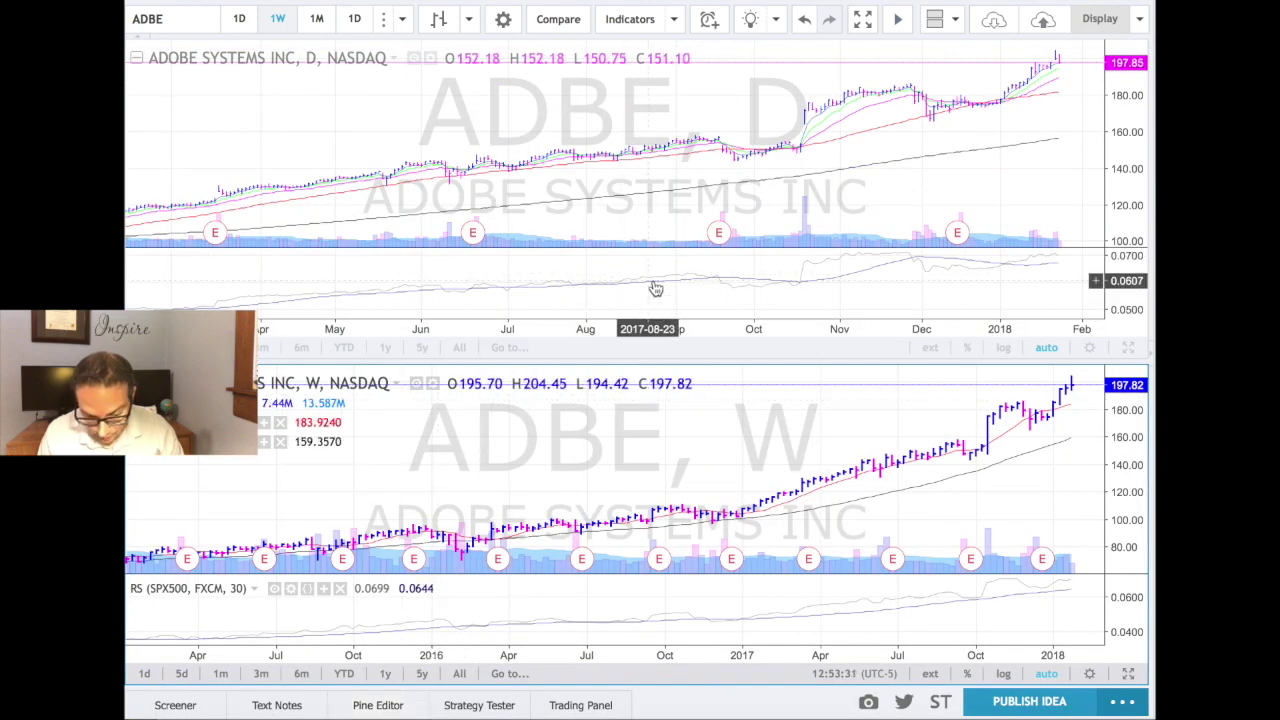
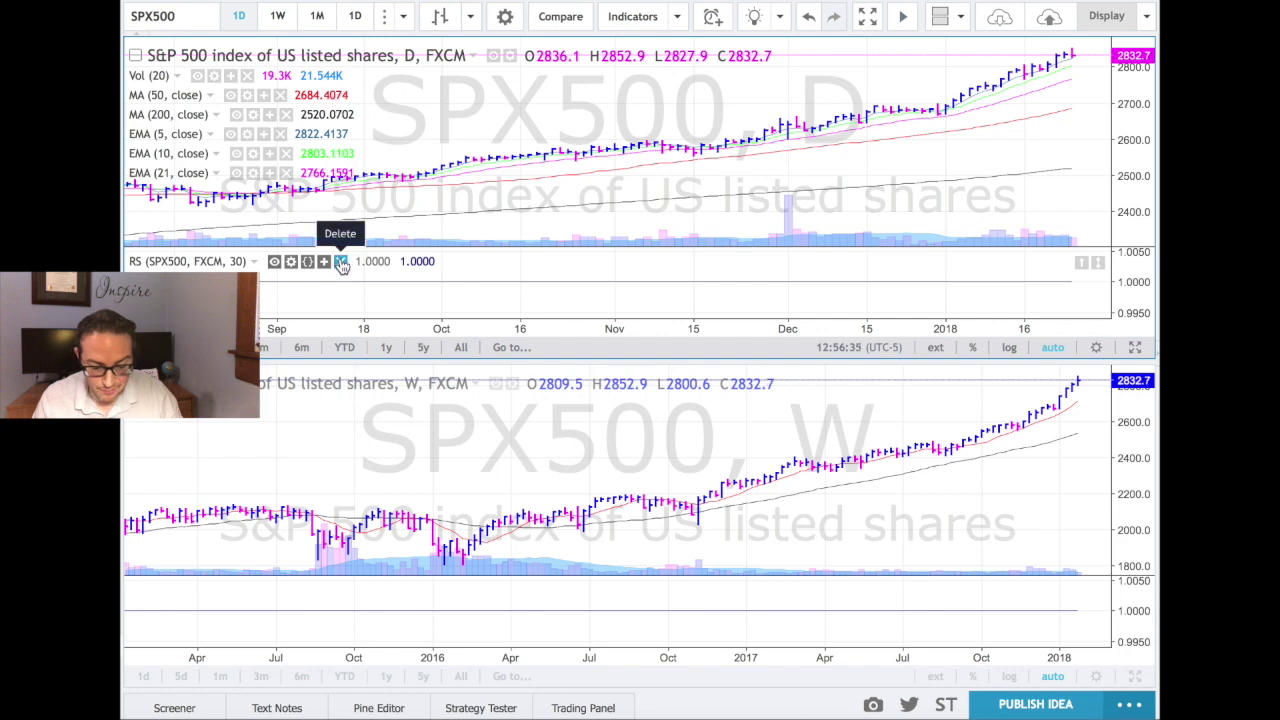
# - Remove the RS indicator from the SPX500 daily chart
pyautogui.click(342, 260)
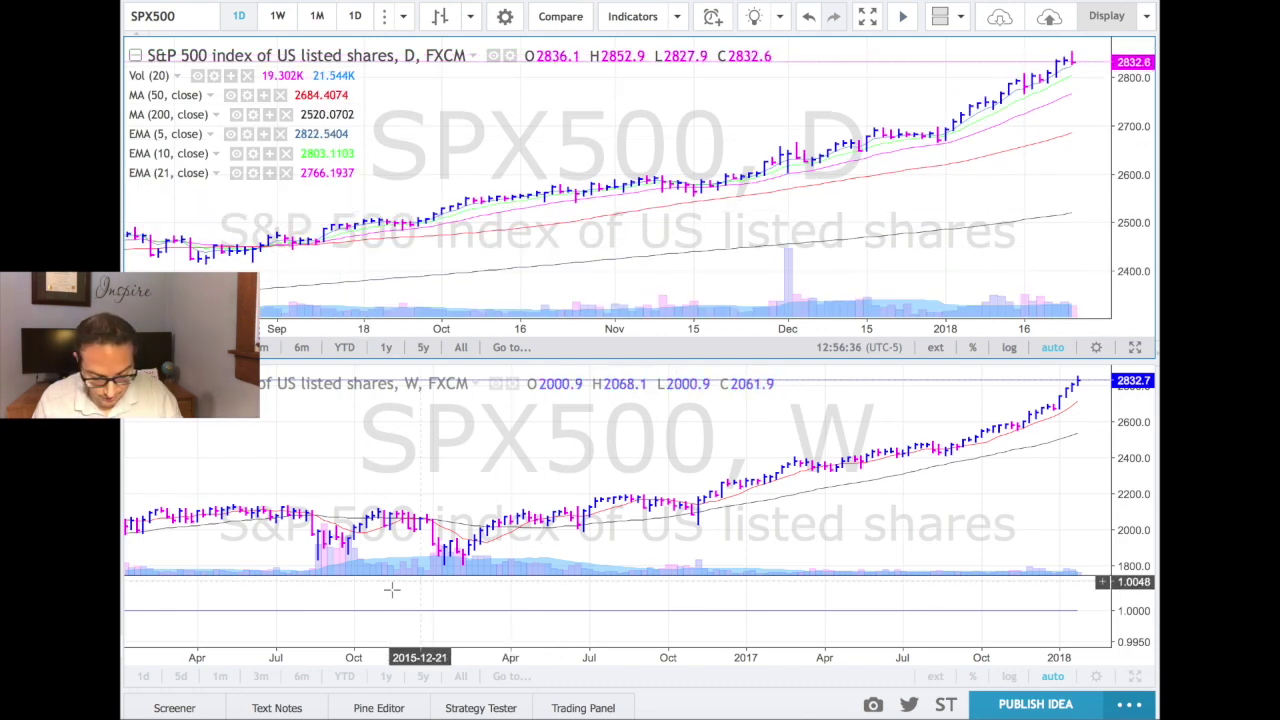
# - Remove the RS indicator from the SPX500 weekly chart
pyautogui.click(314, 452)
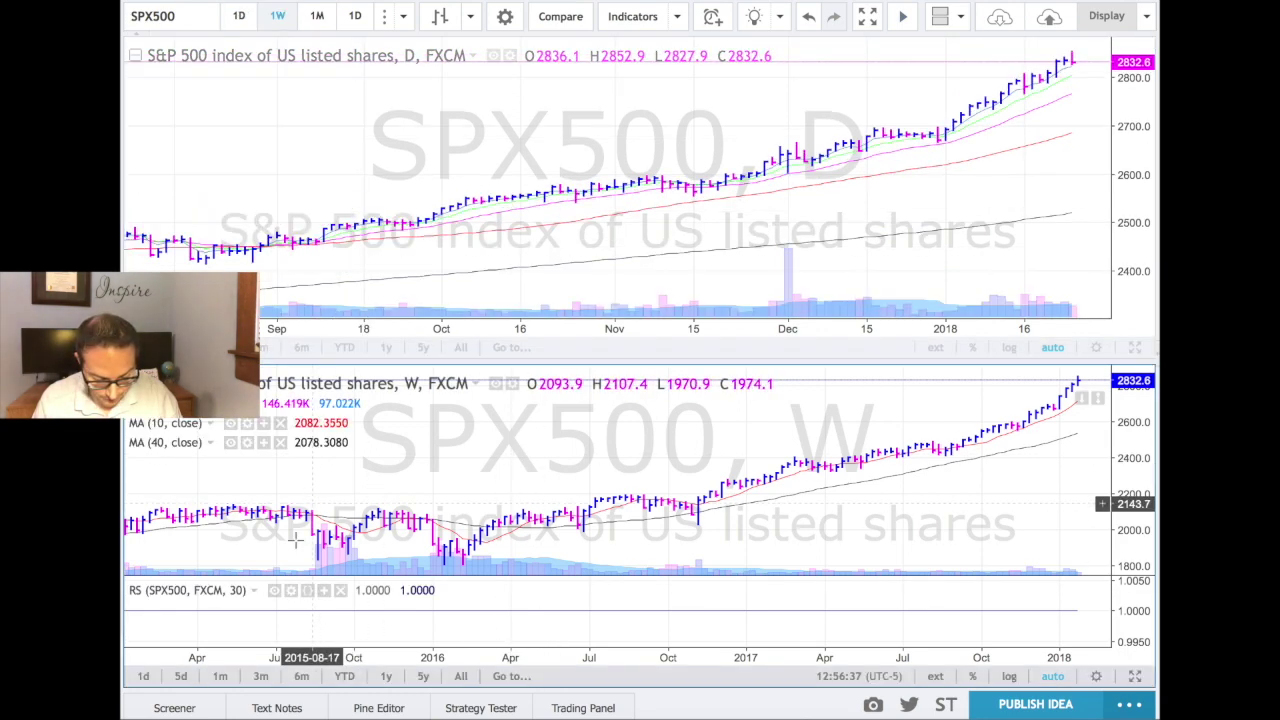
pyautogui.click(340, 590)
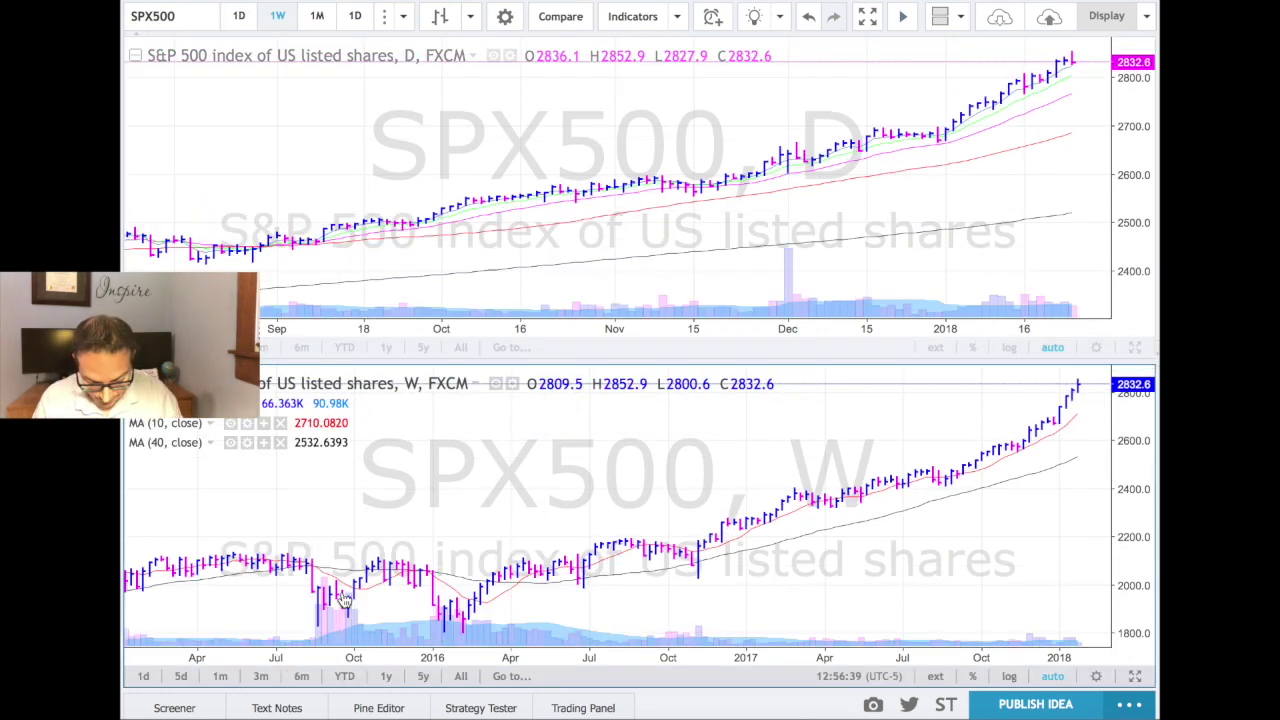
# - Open the saved Distribution Days script in the Pine Editor and add it to the SPX500 daily chart
pyautogui.click(378, 707)
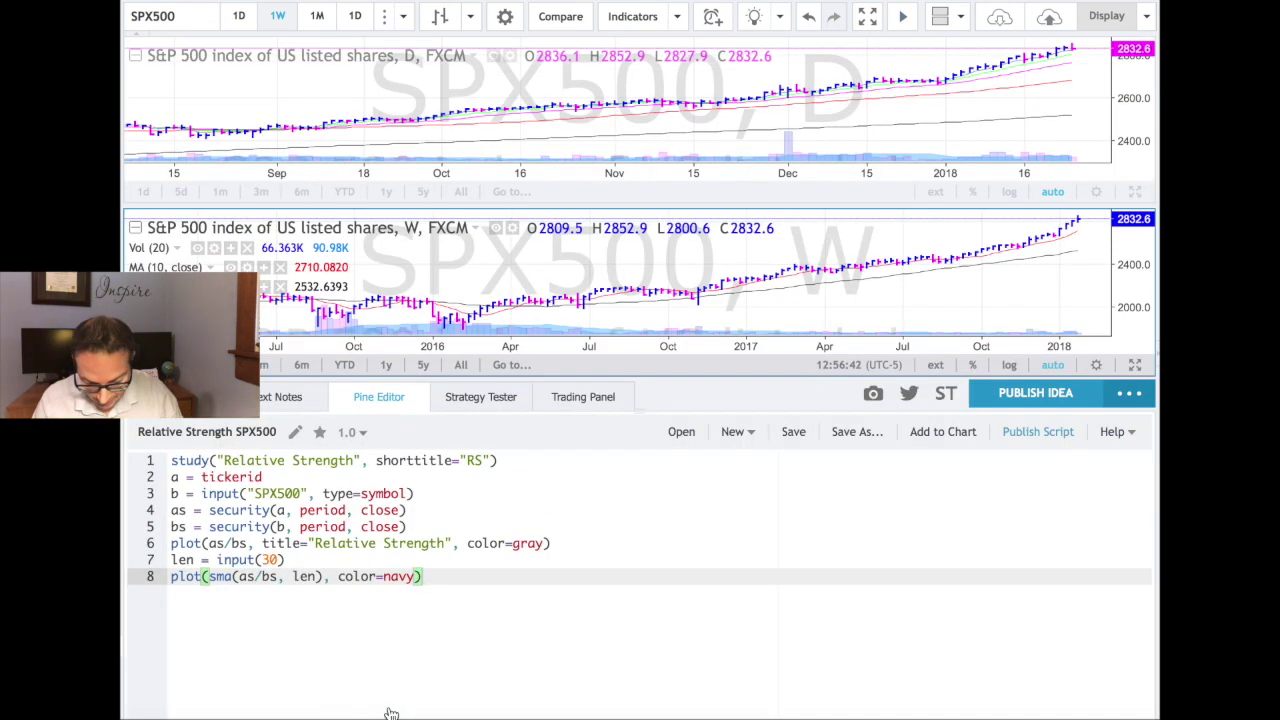
pyautogui.click(681, 432)
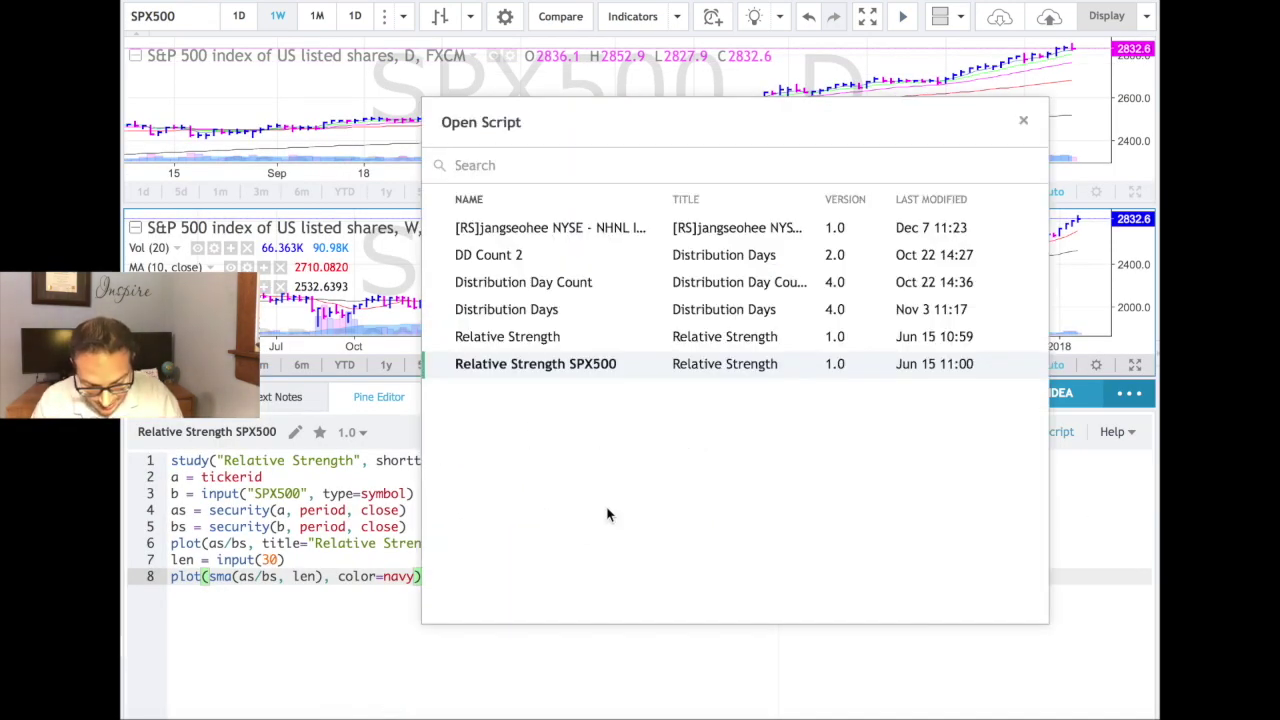
pyautogui.click(517, 314)
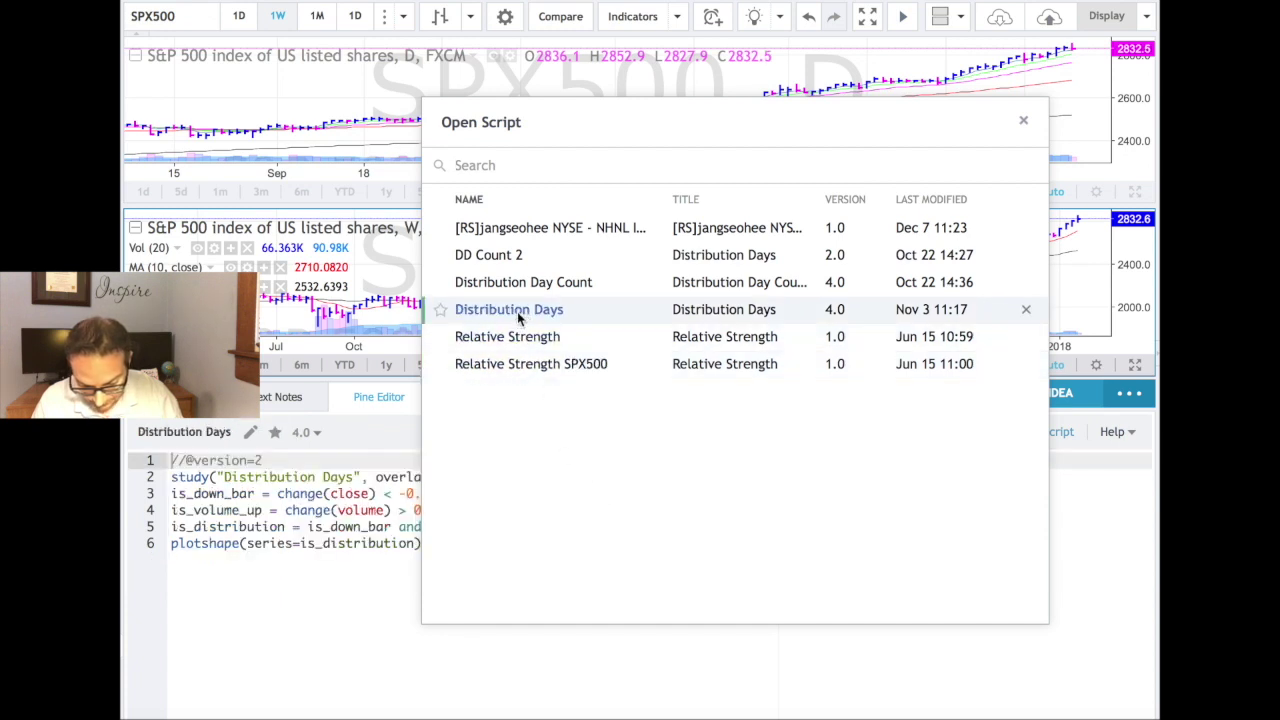
pyautogui.click(330, 606)
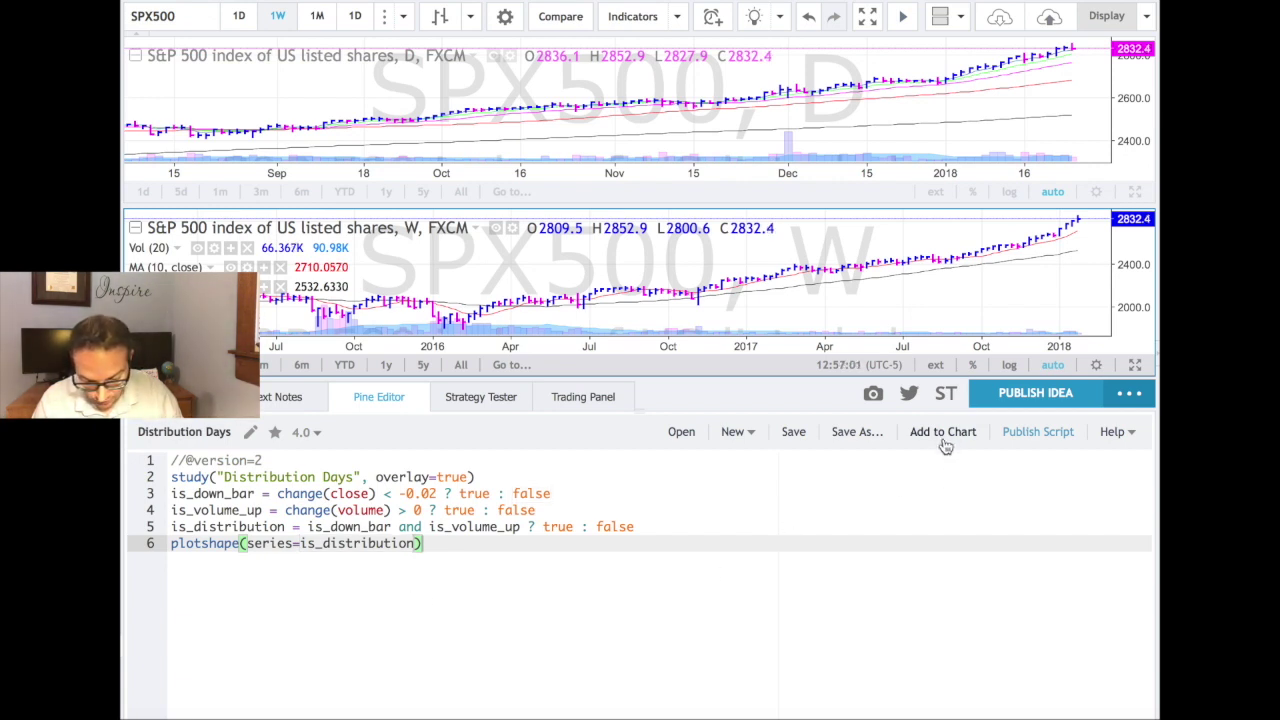
pyautogui.click(662, 141)
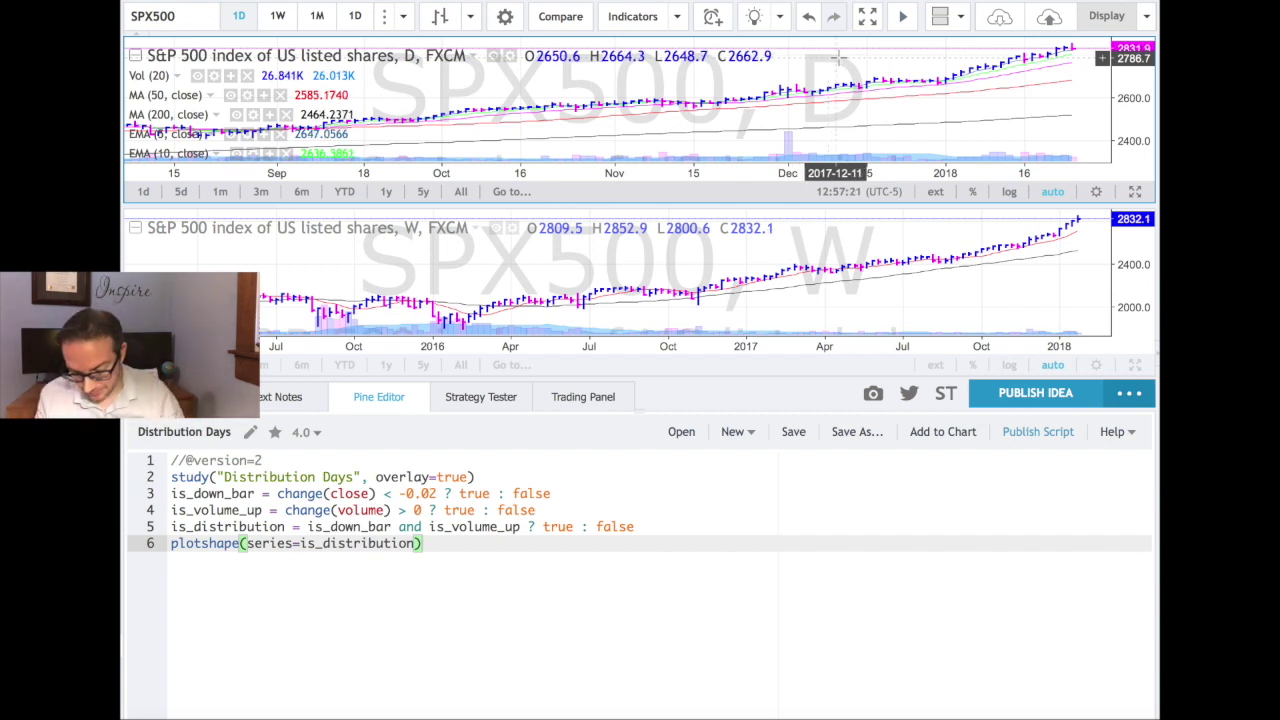
pyautogui.click(933, 440)
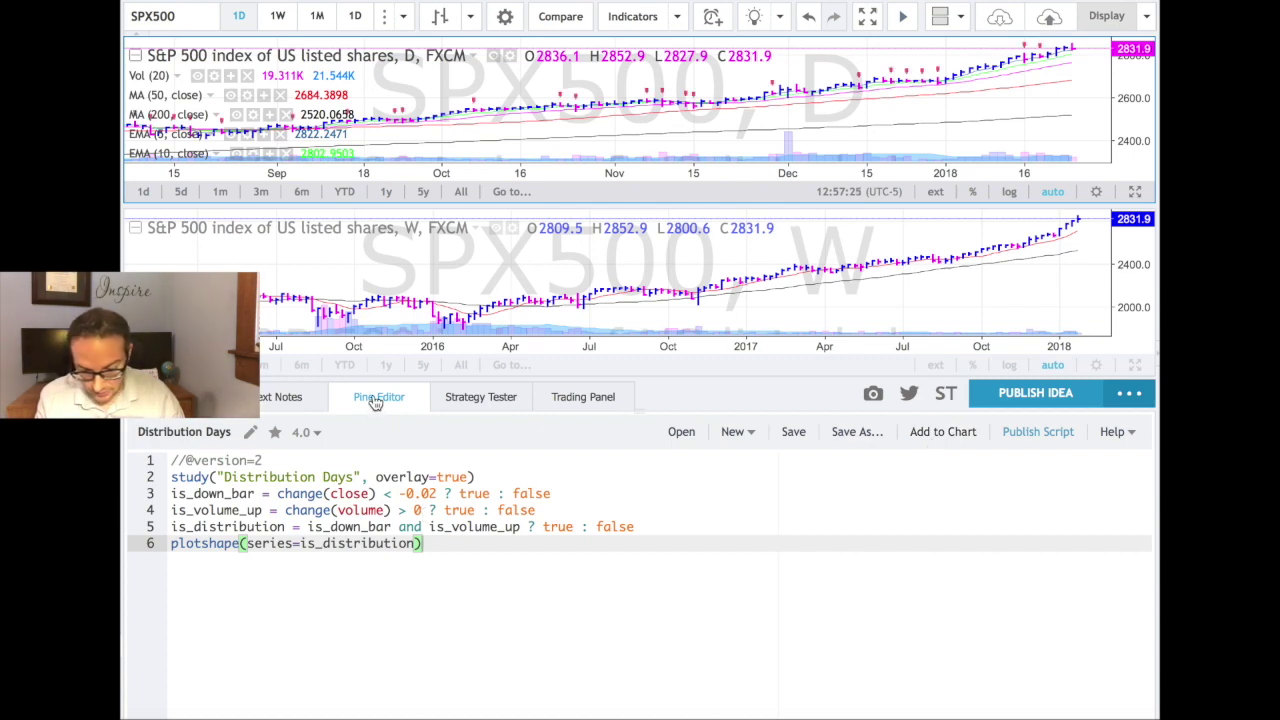
pyautogui.click(375, 400)
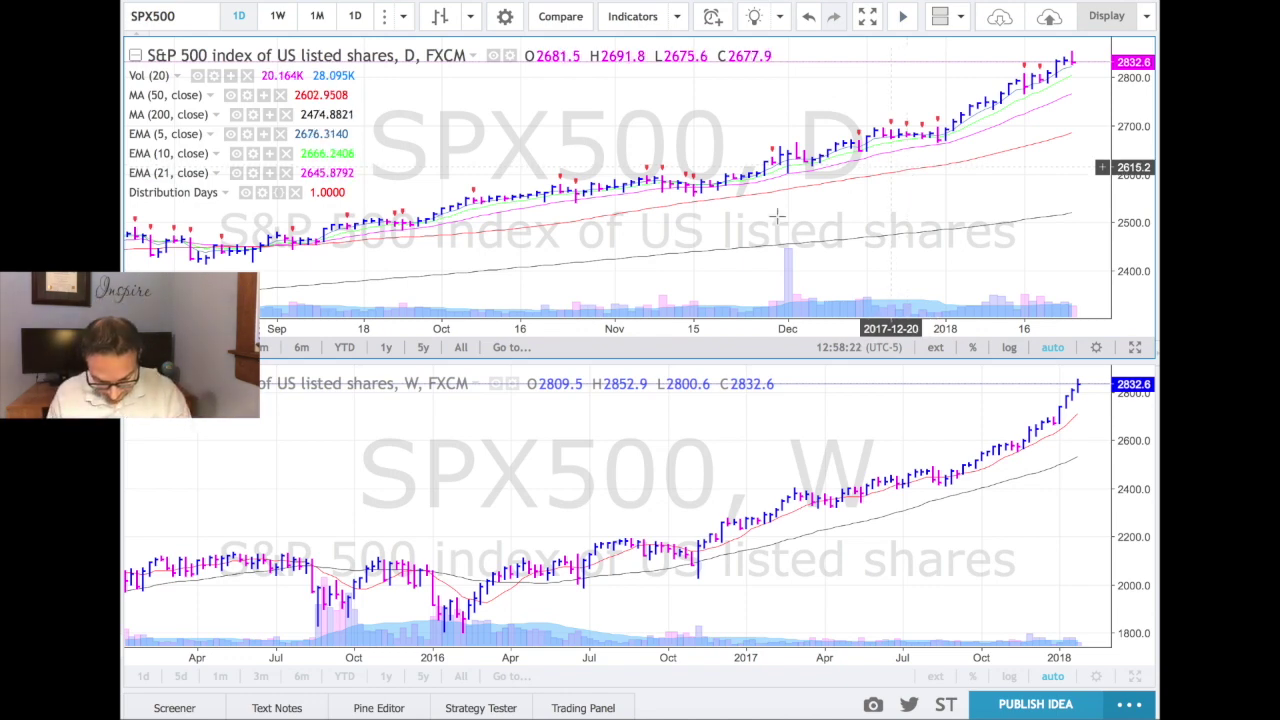
# - Open the saved Distribution Day Count script and add it to the SPX500 daily chart
pyautogui.click(398, 710)
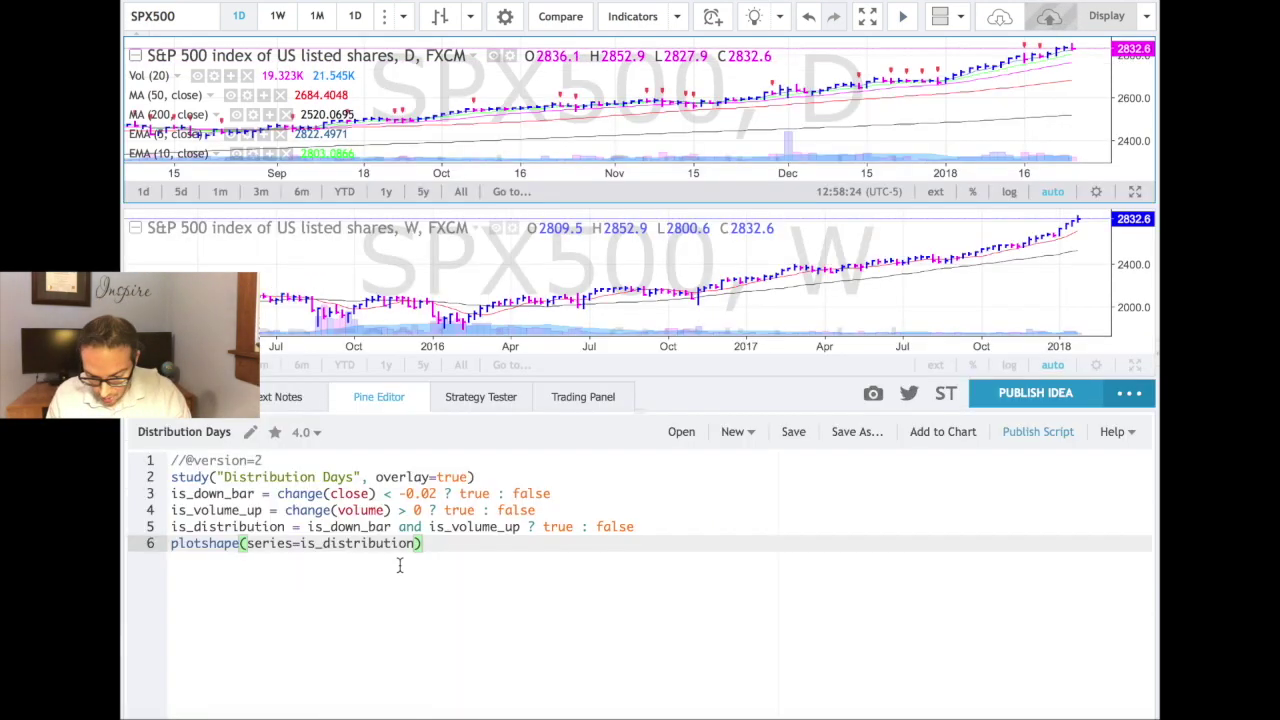
pyautogui.click(687, 435)
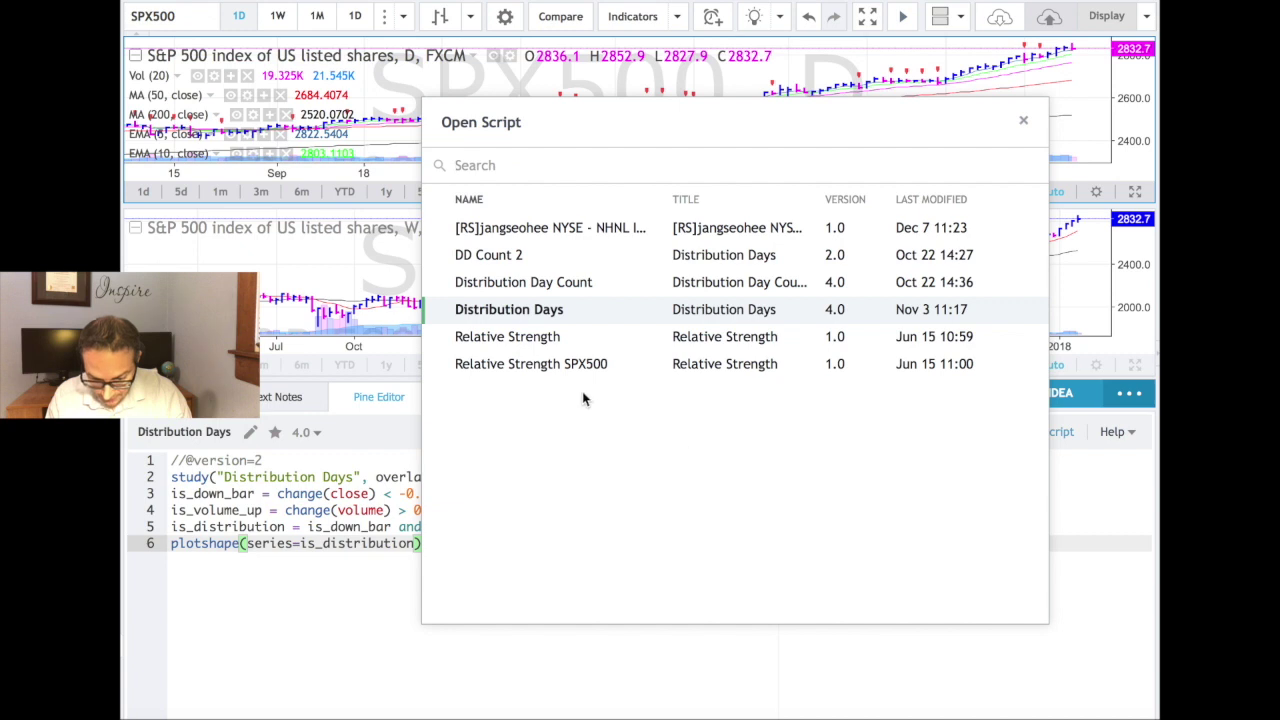
pyautogui.click(556, 294)
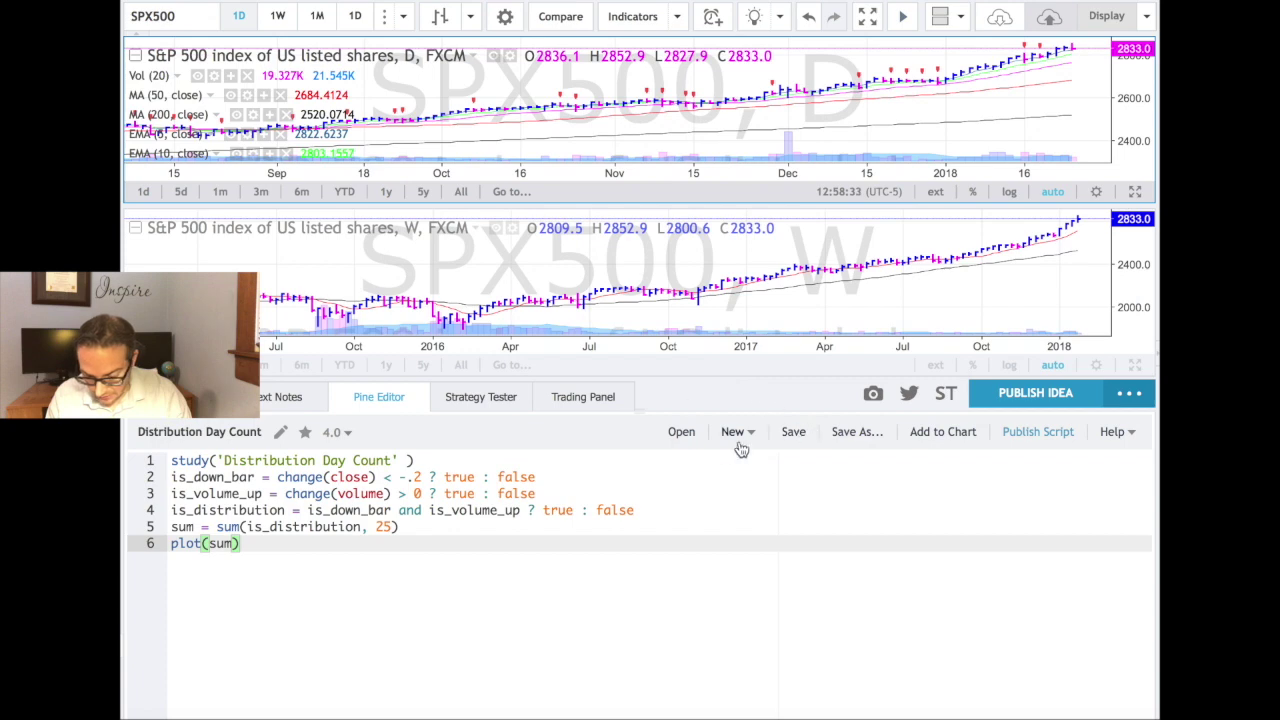
pyautogui.click(937, 441)
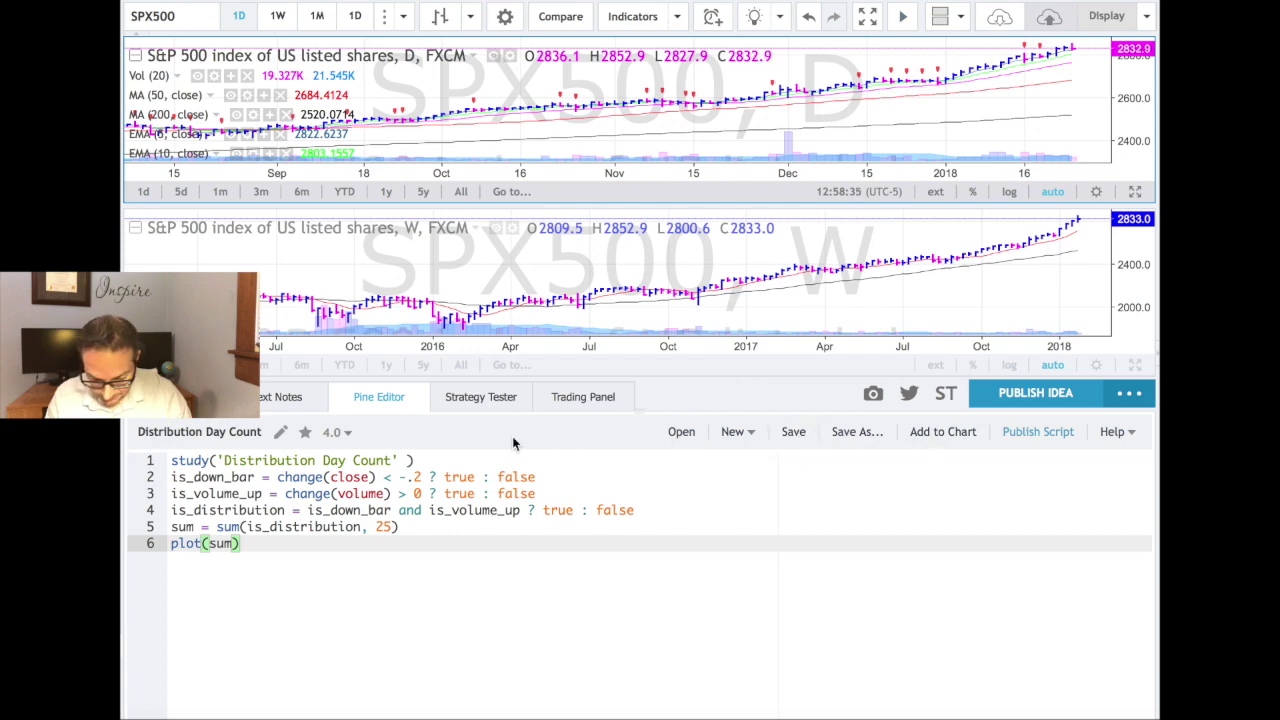
pyautogui.click(387, 400)
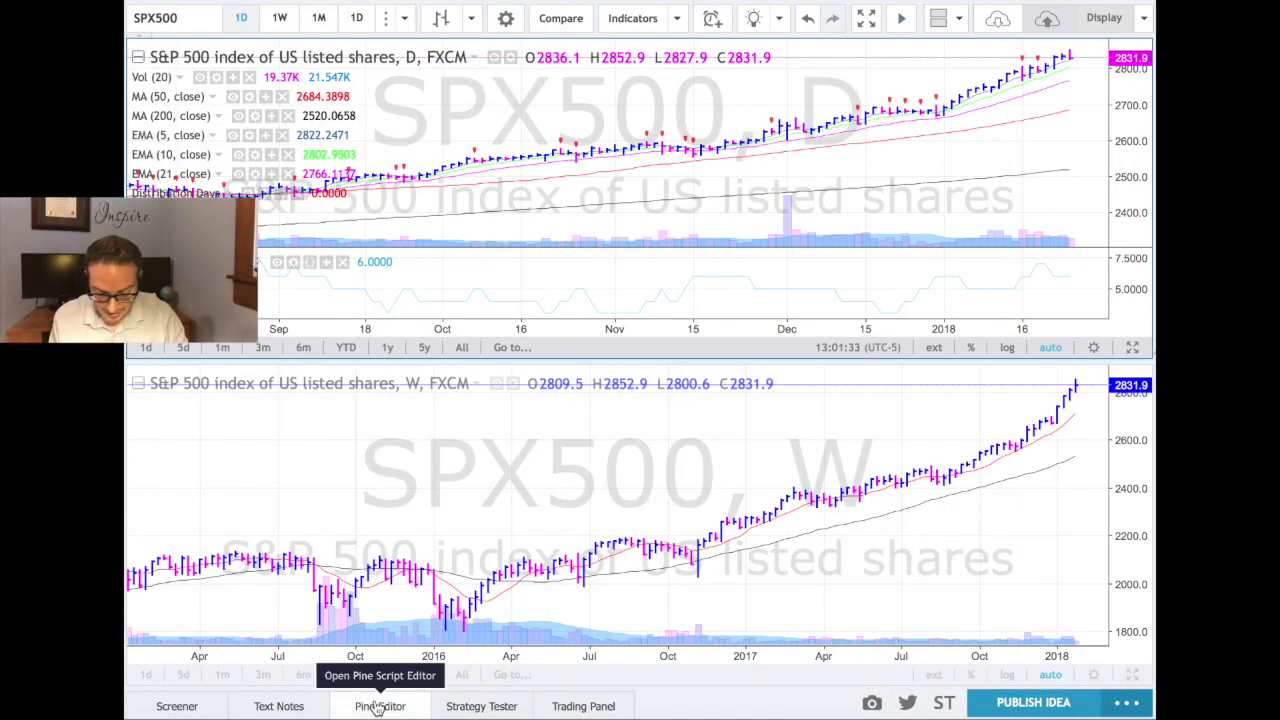
# - Open the saved NYSE - NHNL Indicator script and add it to the SPX500 daily chart
pyautogui.click(378, 706)
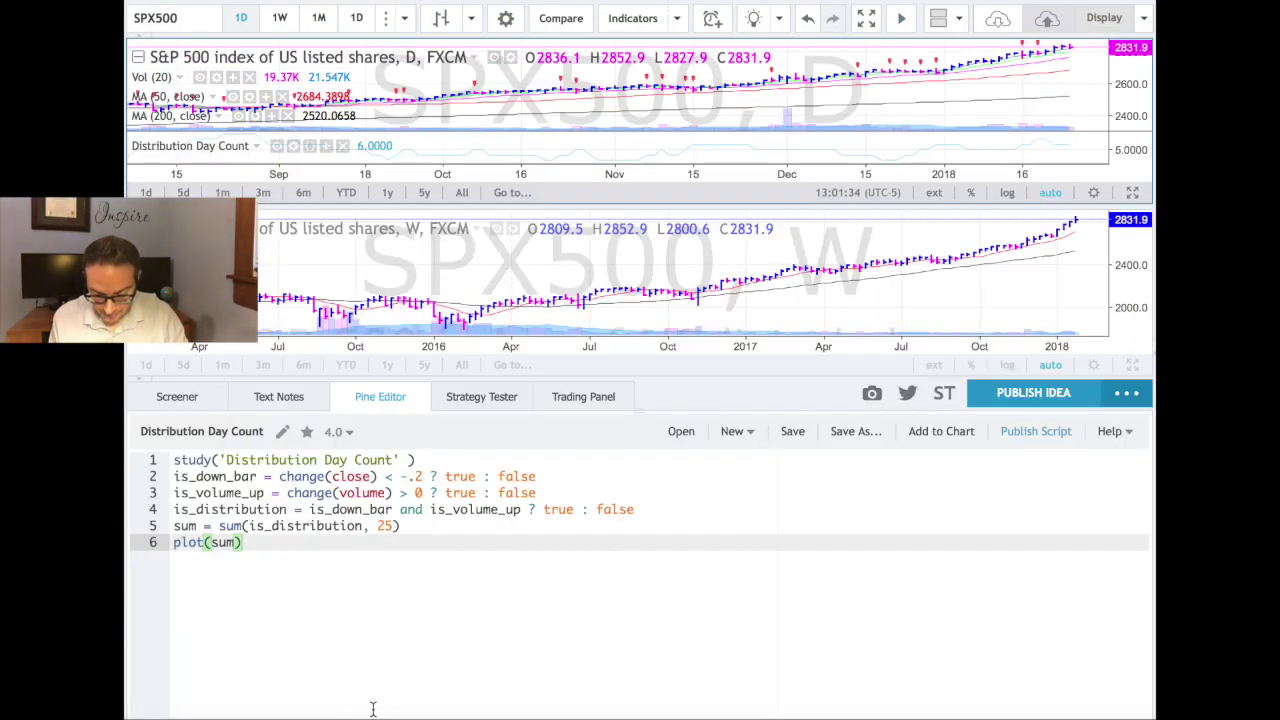
pyautogui.click(681, 432)
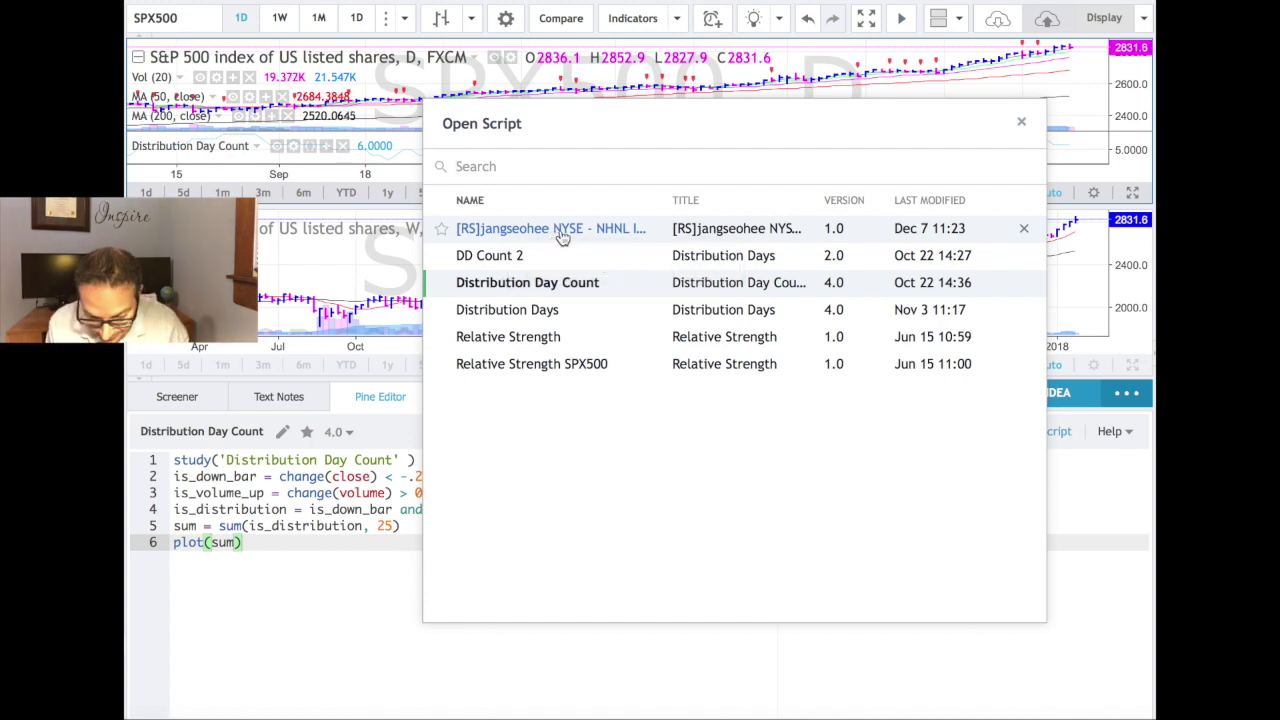
pyautogui.click(561, 231)
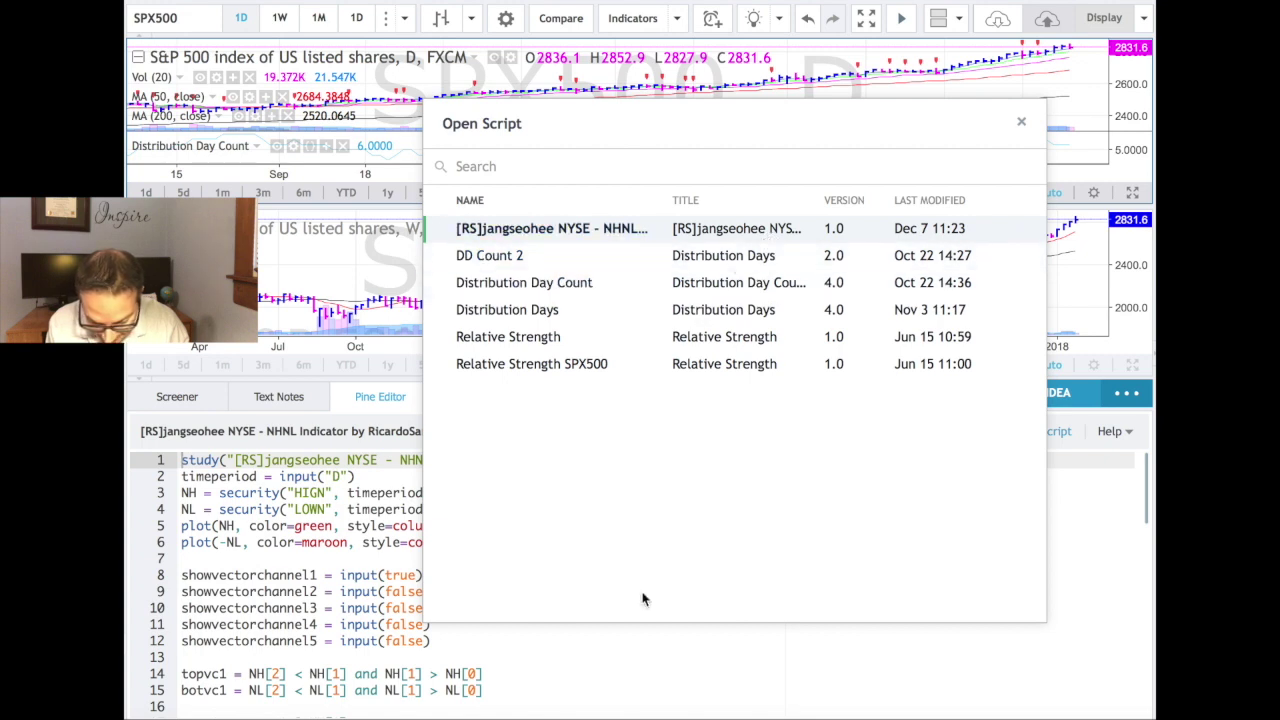
pyautogui.click(778, 668)
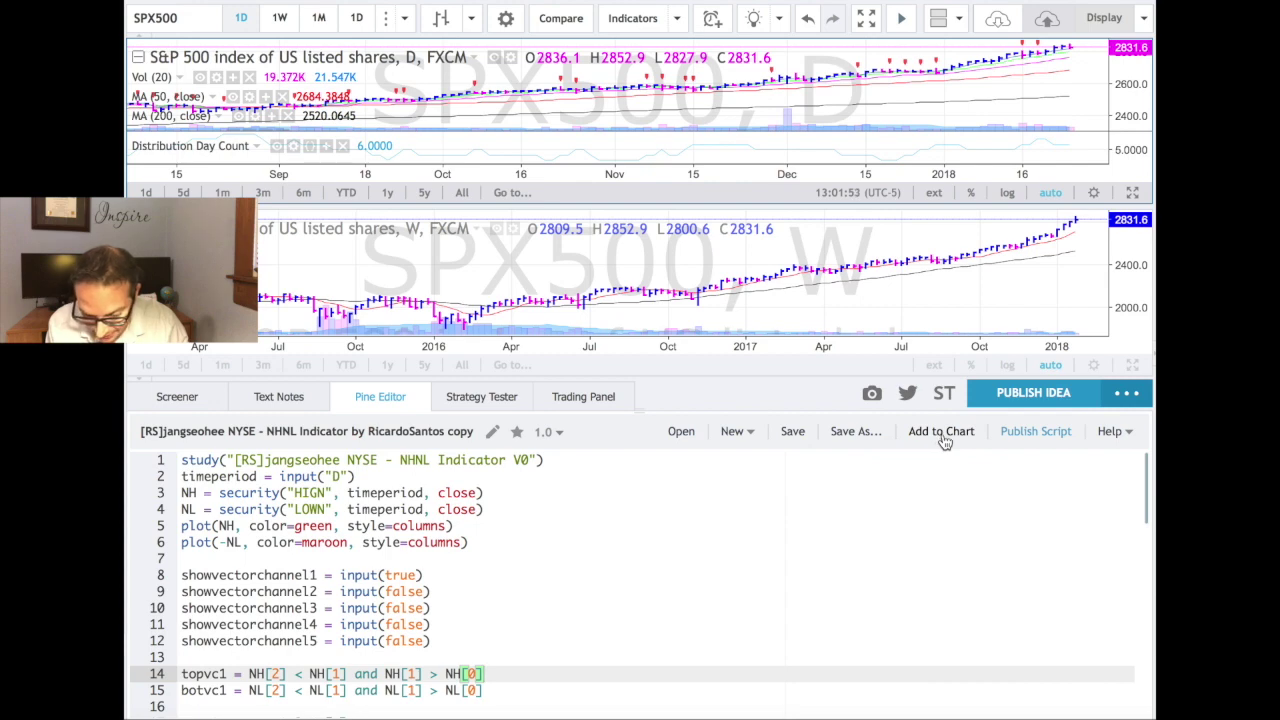
pyautogui.click(368, 398)
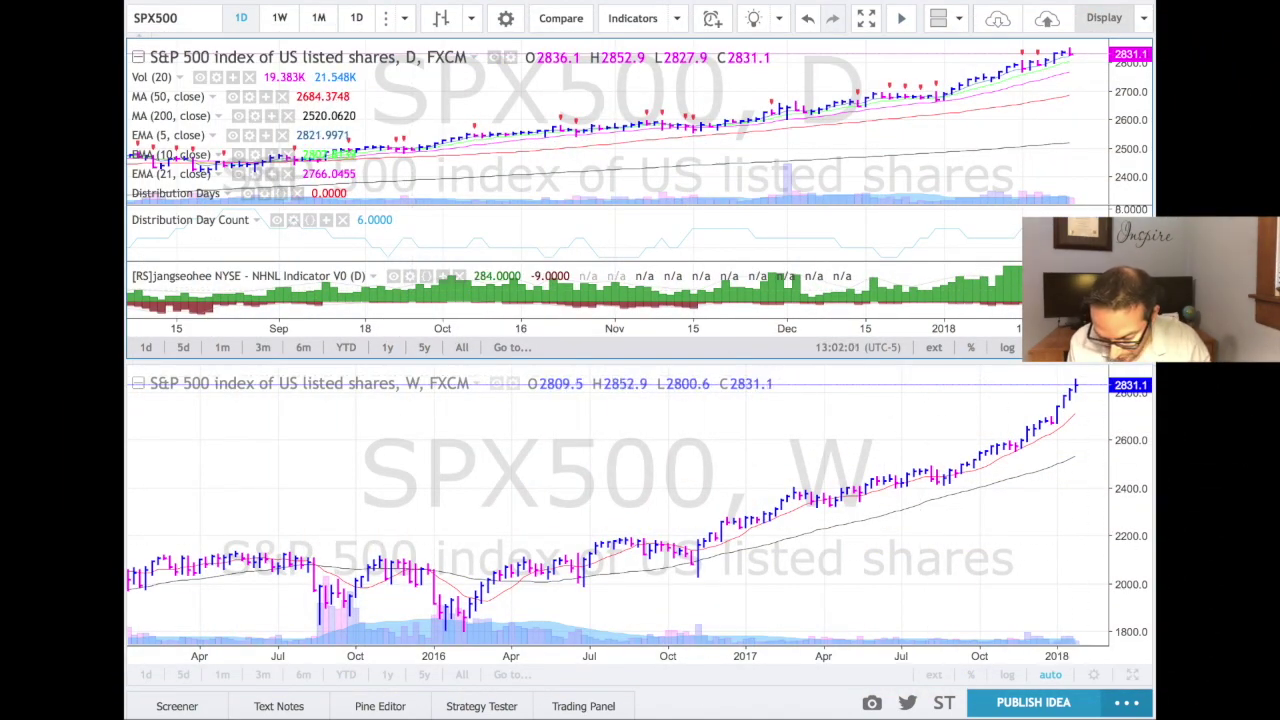
# - Maximize the SPX500 daily chart and show its price and indicator history from before July 2017 up to the latest bar
pyautogui.hotkey('alt', 'Return')
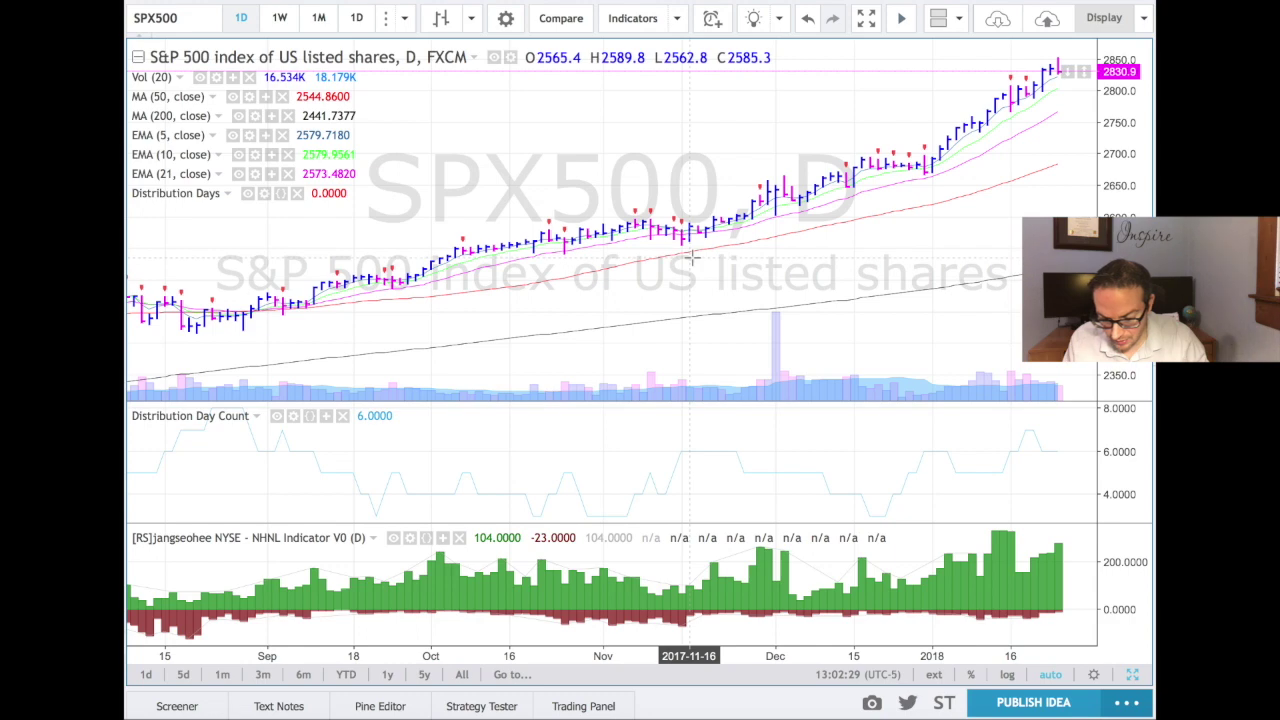
pyautogui.scroll(-5, 594, 336)
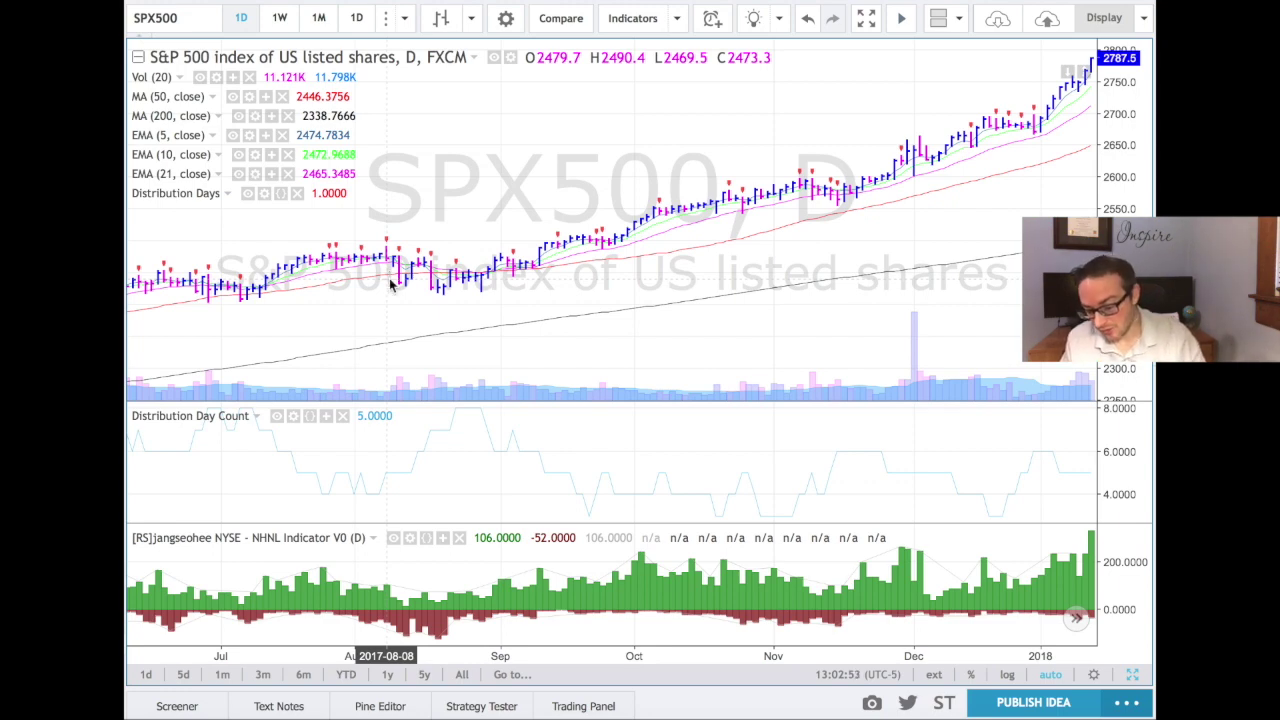
pyautogui.scroll(-2, 582, 320)
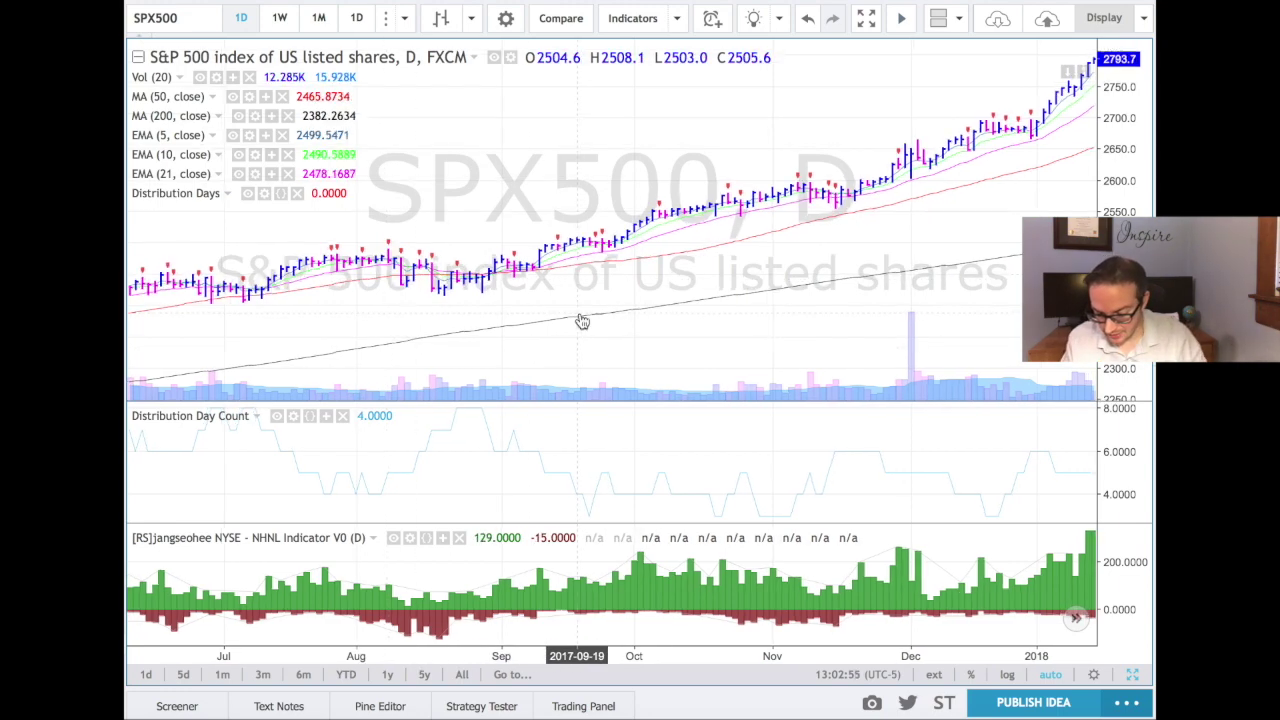
pyautogui.hscroll(2, 582, 320)
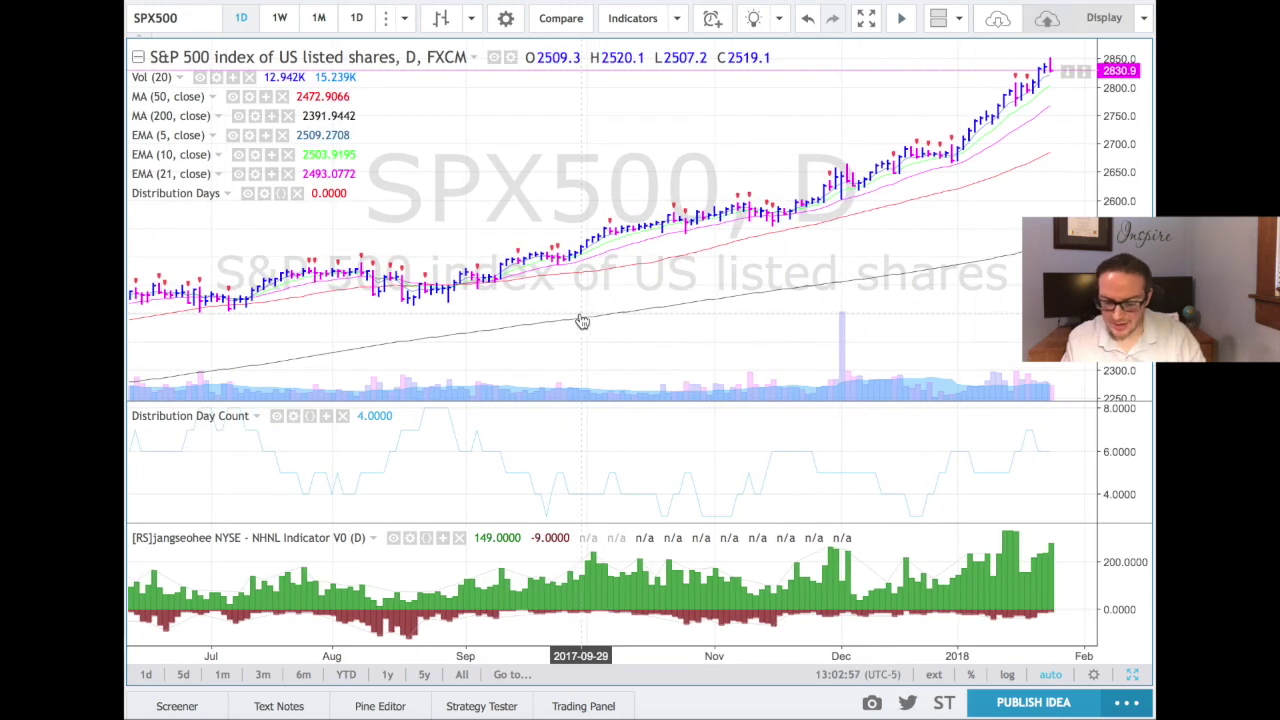